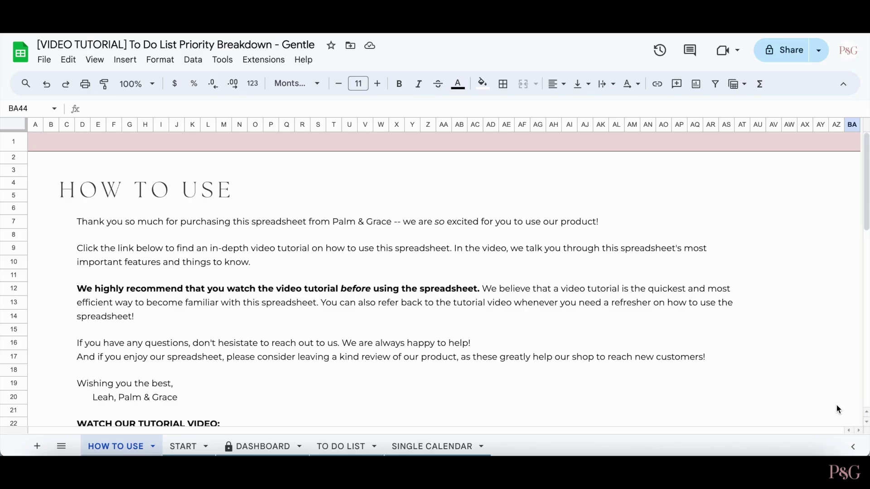
- Keep Sunday as the START sheet's week start day, then go to the DASHBOARD sheet
left_click(179, 446)
scroll(408, 319, "down", 3)
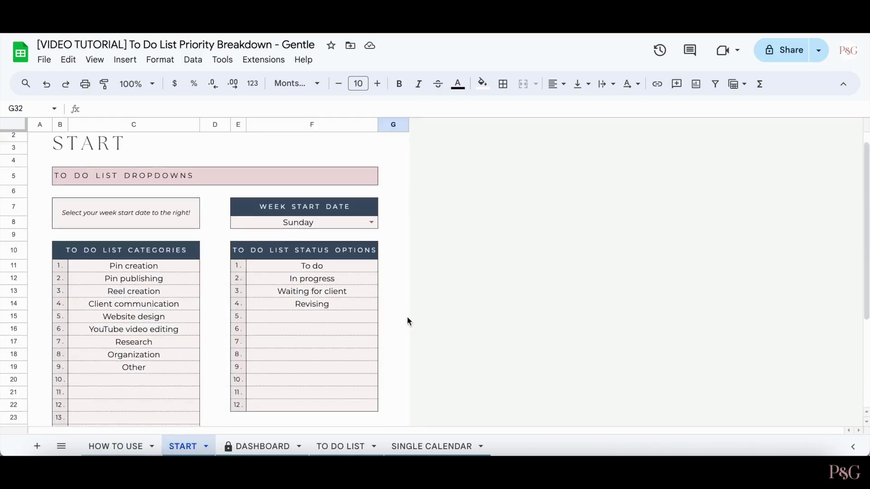
scroll(408, 319, "up", 3)
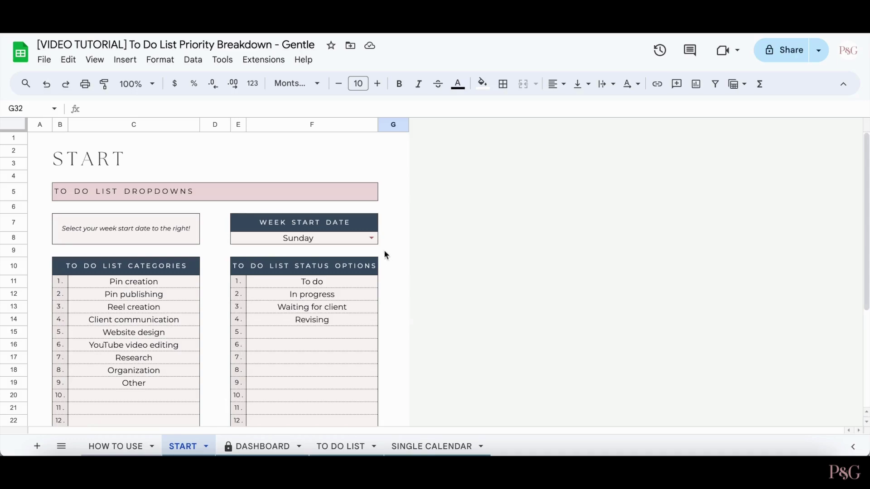
left_click(372, 240)
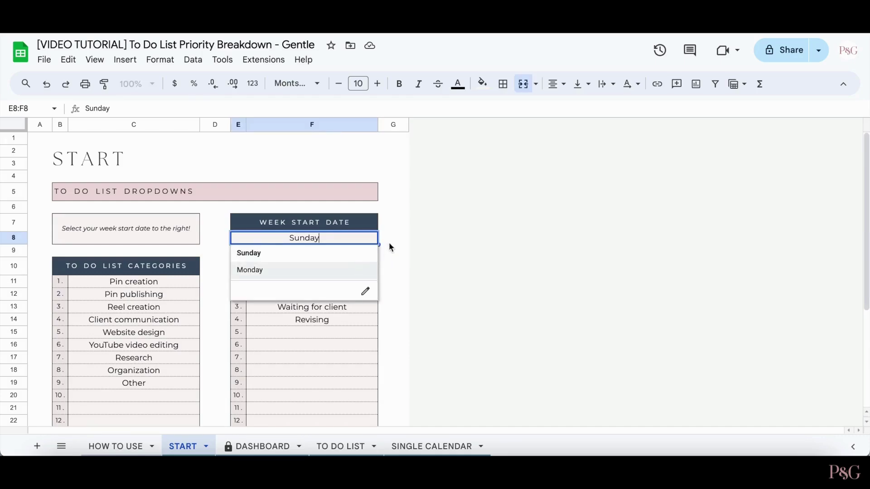
left_click(368, 254)
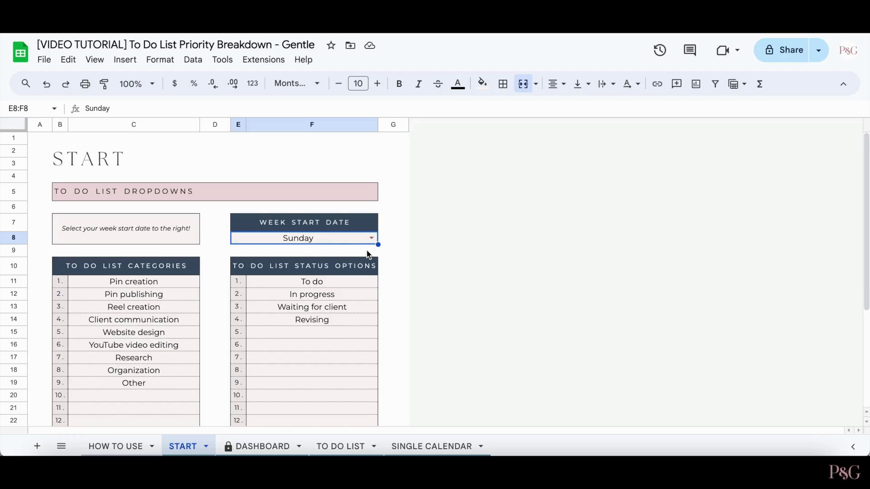
left_click(262, 446)
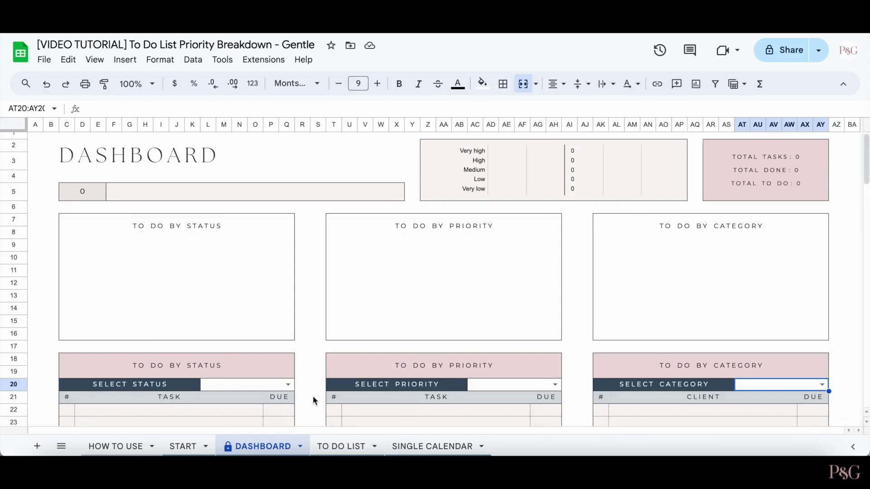
scroll(313, 398, "down", 5)
scroll(313, 400, "down", 4)
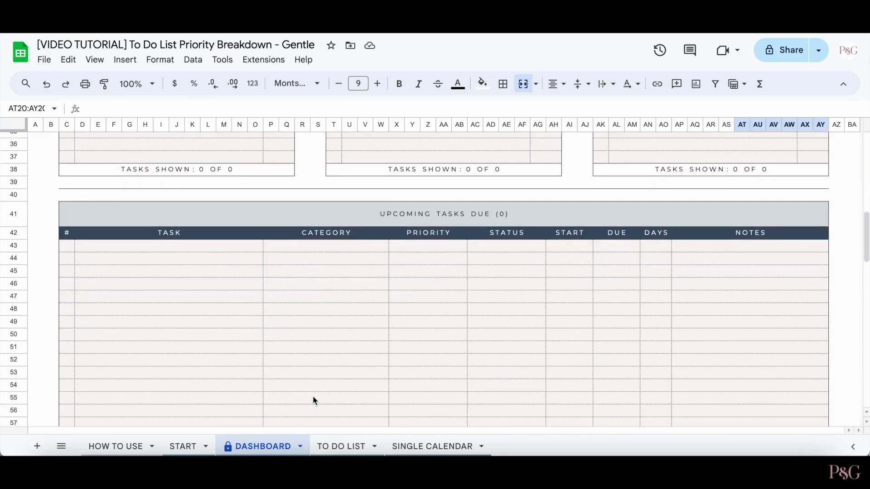
scroll(314, 400, "up", 7)
scroll(314, 400, "up", 3)
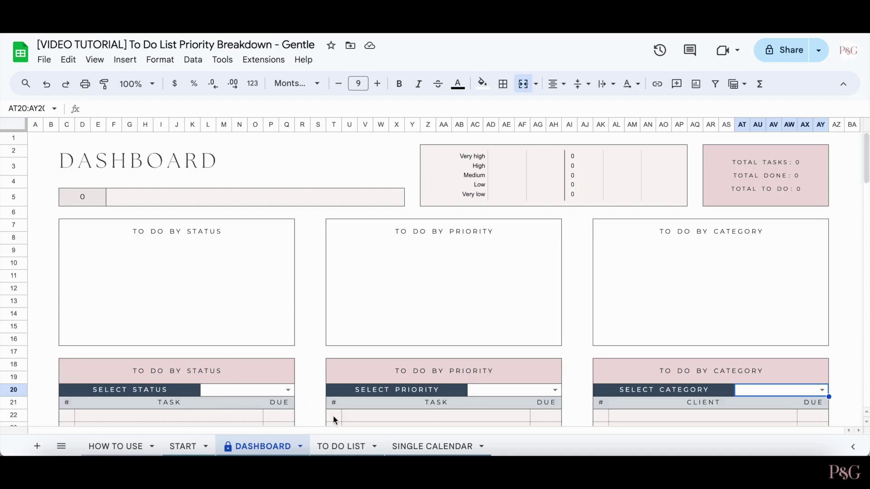
- Show the TO DO LIST sheet and scroll across its empty priority tables and back to column A
left_click(345, 446)
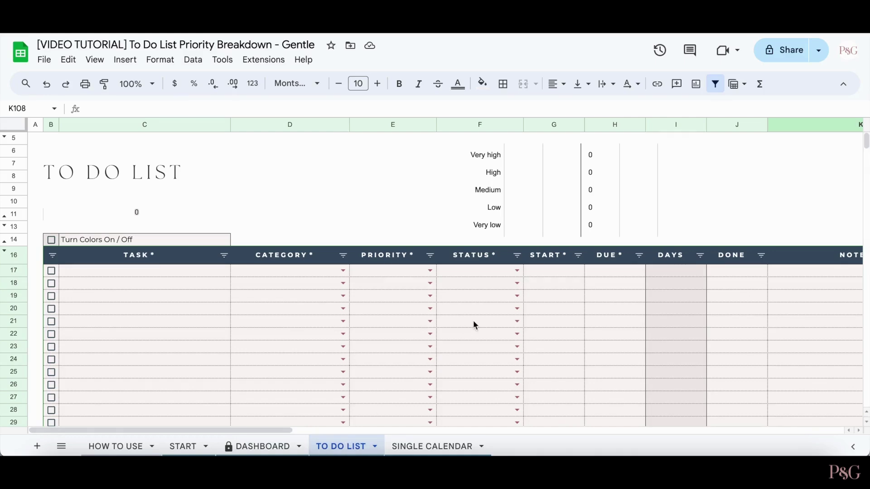
scroll(474, 325, "right", 15)
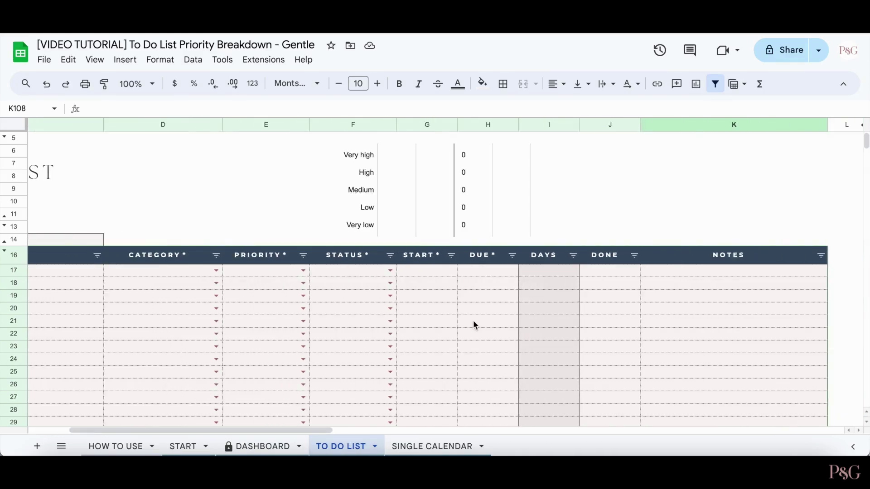
scroll(474, 325, "right", 12)
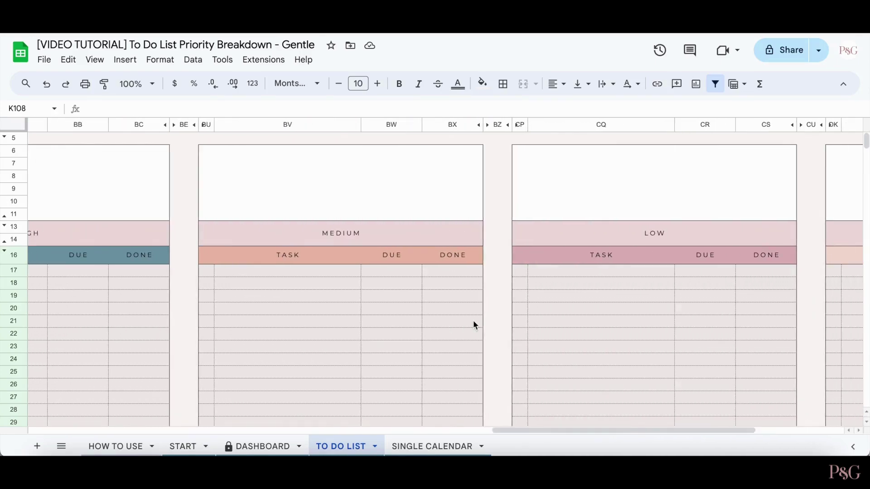
scroll(475, 325, "left", 20)
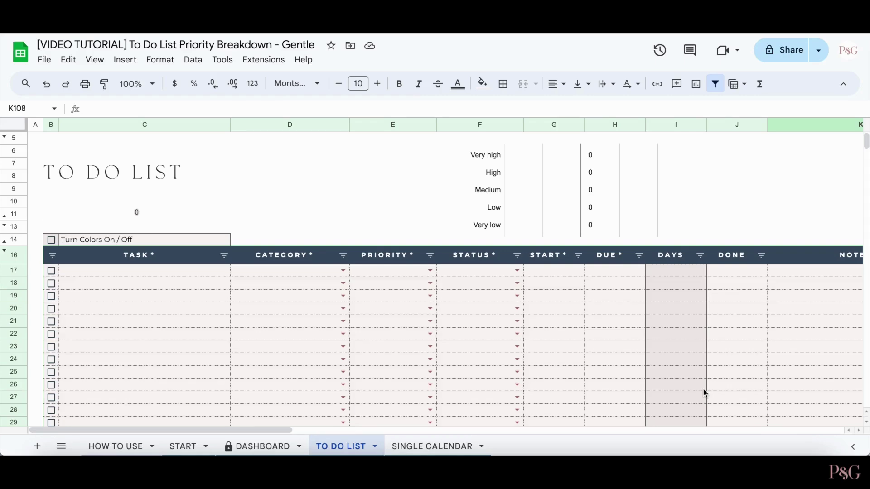
- Enter 'Add what the task is here!' in C17 as Client communication, High priority, In progress
left_click(139, 274)
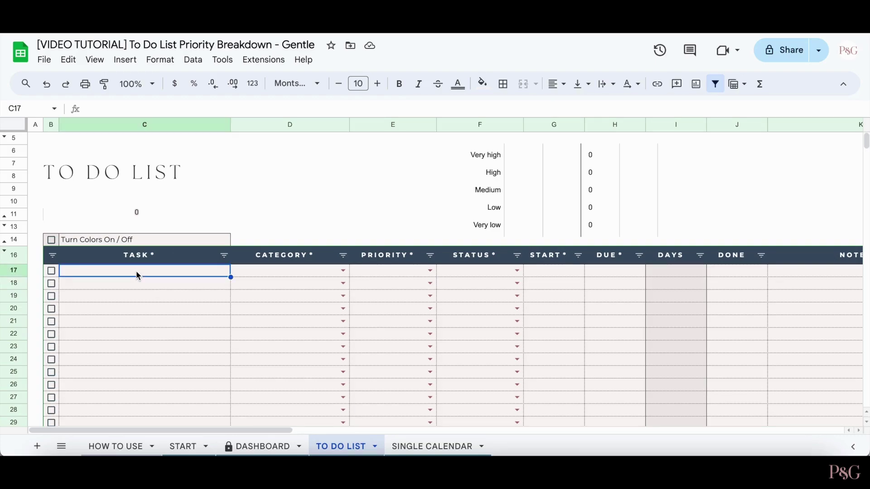
type("Add what the task is here!")
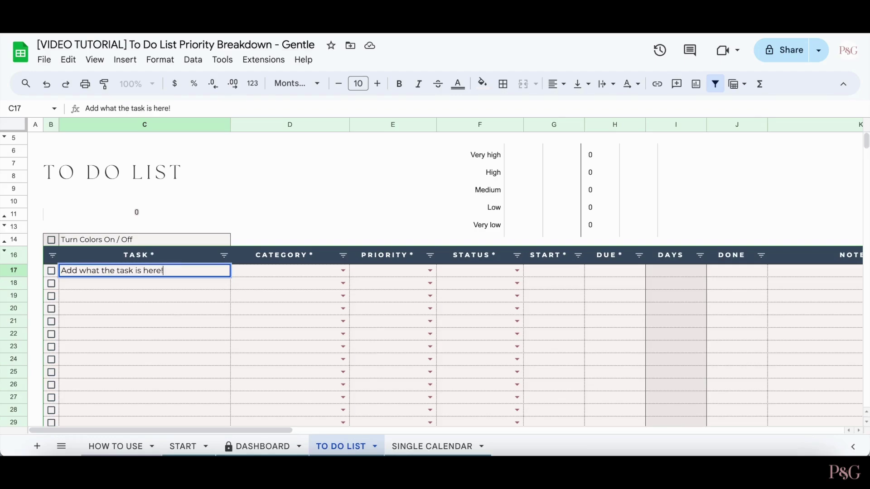
key("Return")
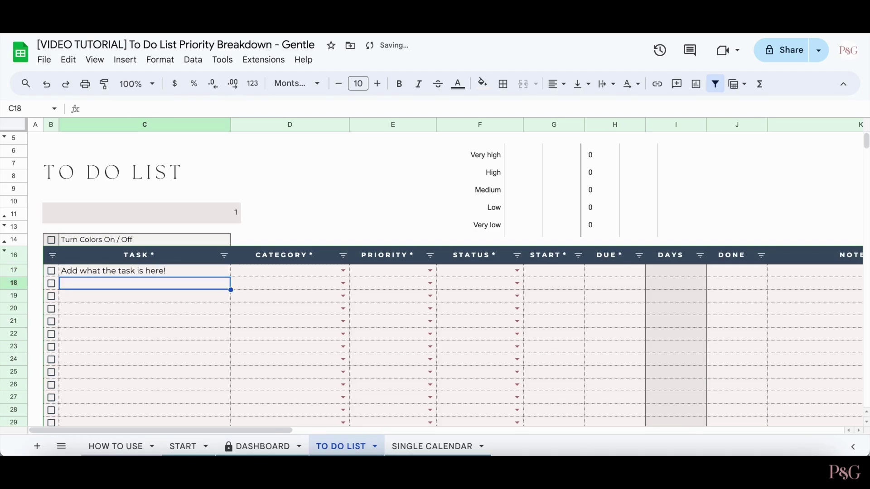
left_click(344, 273)
left_click(296, 334)
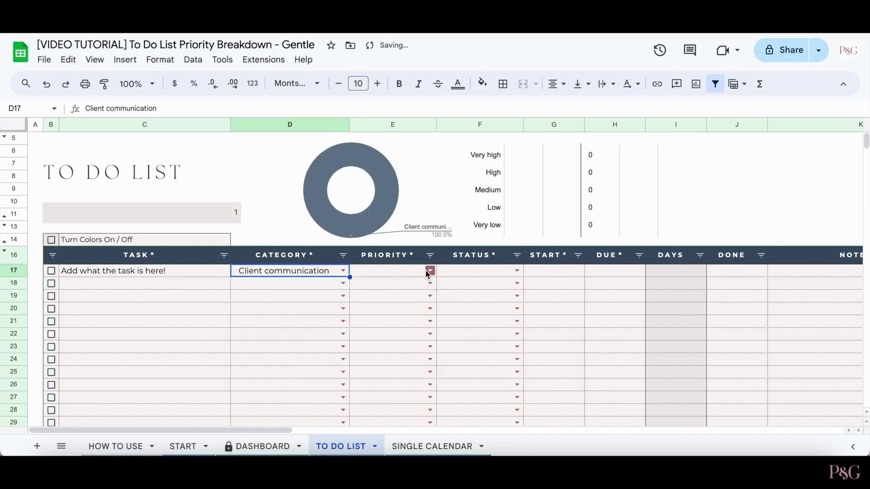
left_click(429, 271)
left_click(398, 306)
left_click(516, 271)
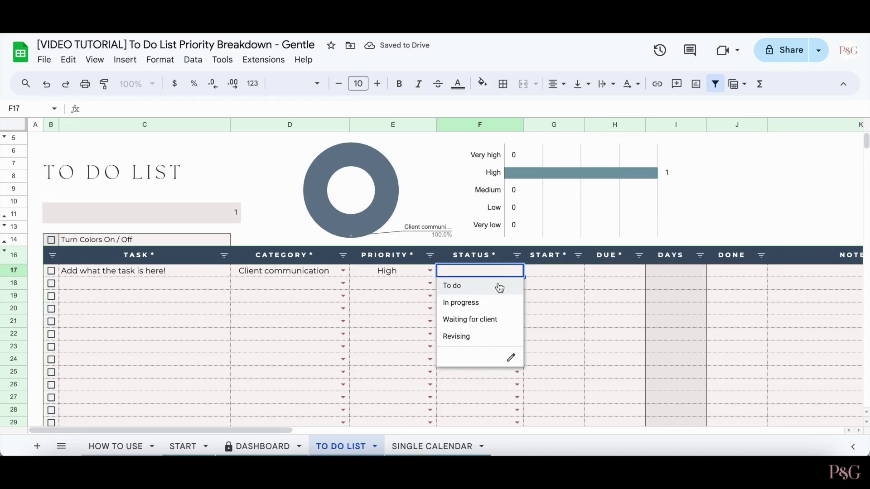
left_click(494, 302)
- Give the task start date 19 Jun 2024, due date 27 Jun 2024 and done date 28 Jun 2024
double_click(554, 271)
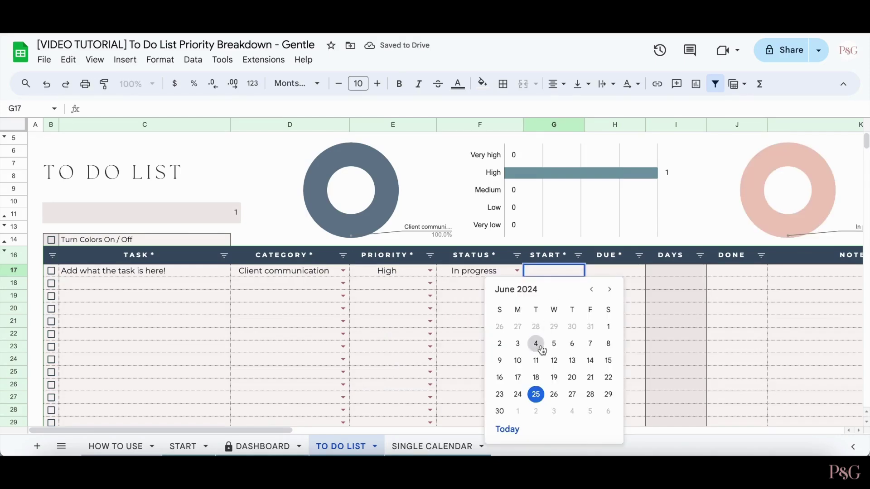
left_click(554, 378)
double_click(615, 271)
left_click(633, 395)
left_click(730, 272)
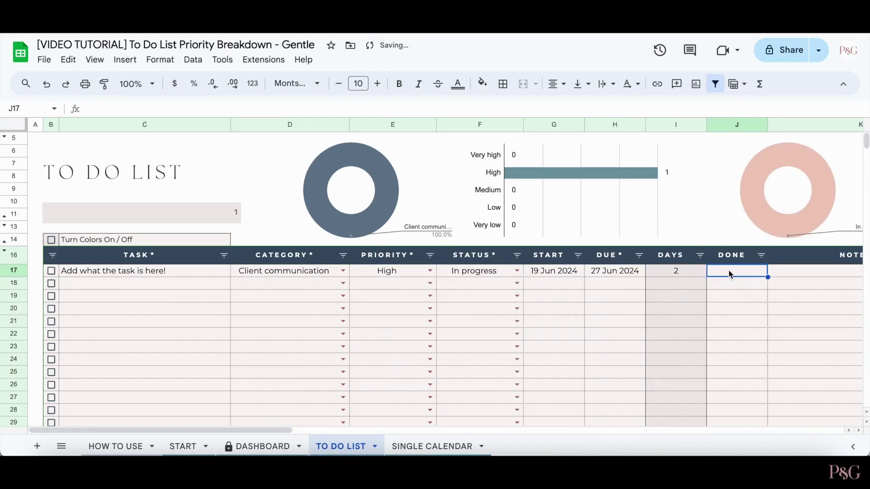
double_click(728, 271)
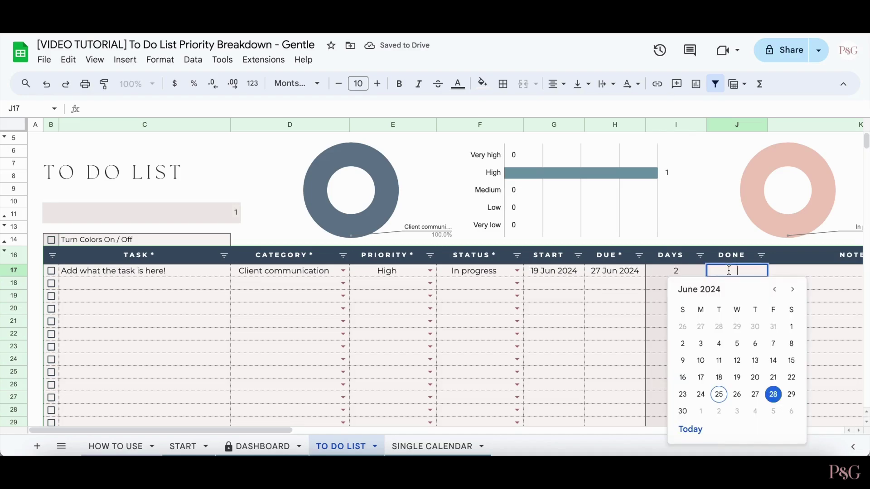
left_click(774, 395)
left_click(737, 334)
- Add a note in K17 starting 'If you add in notes here it may look cut off' and view it
scroll(737, 334, "right", 3)
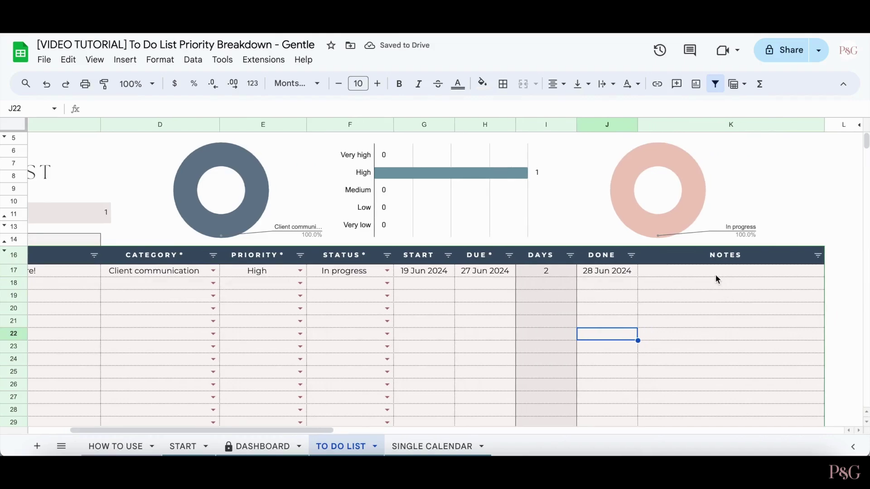
scroll(716, 275, "right", 2)
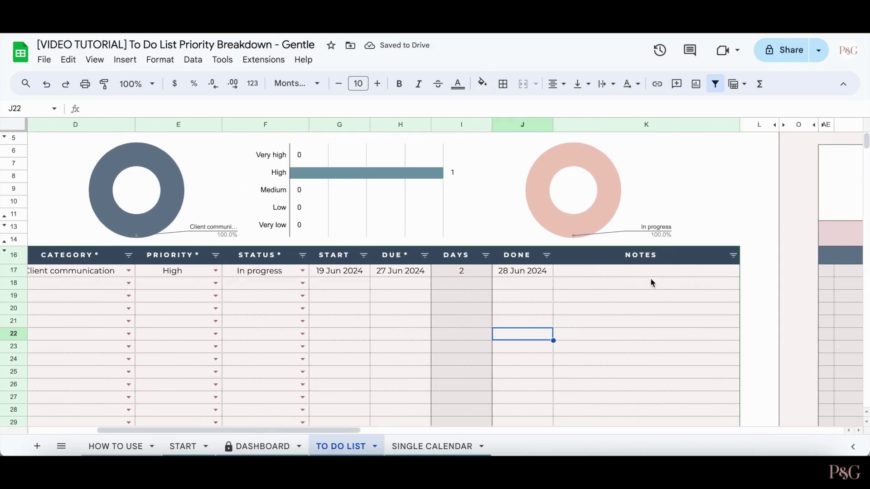
left_click(651, 276)
type("If you add in notes here it may look cut off, bu")
key("Return")
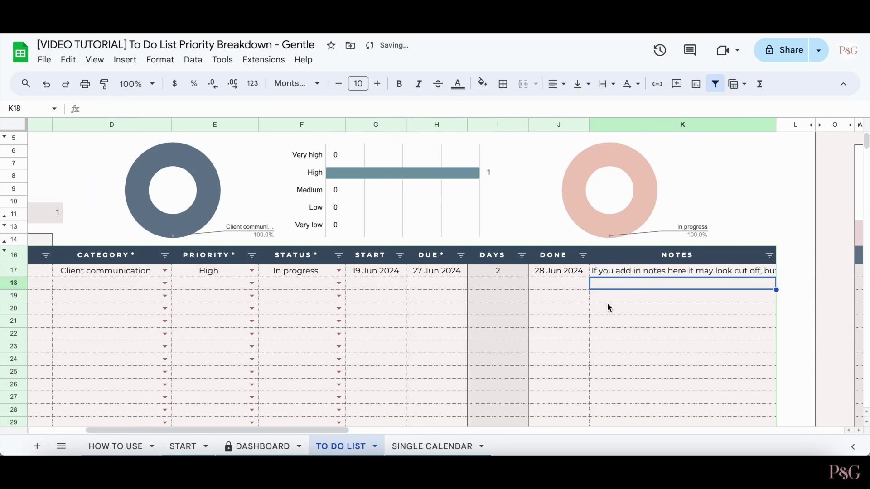
double_click(639, 273)
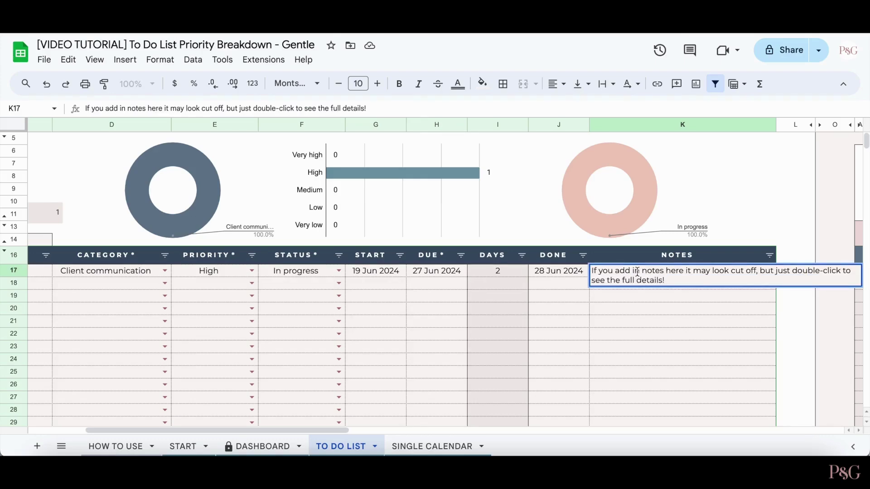
scroll(771, 322, "right", 10)
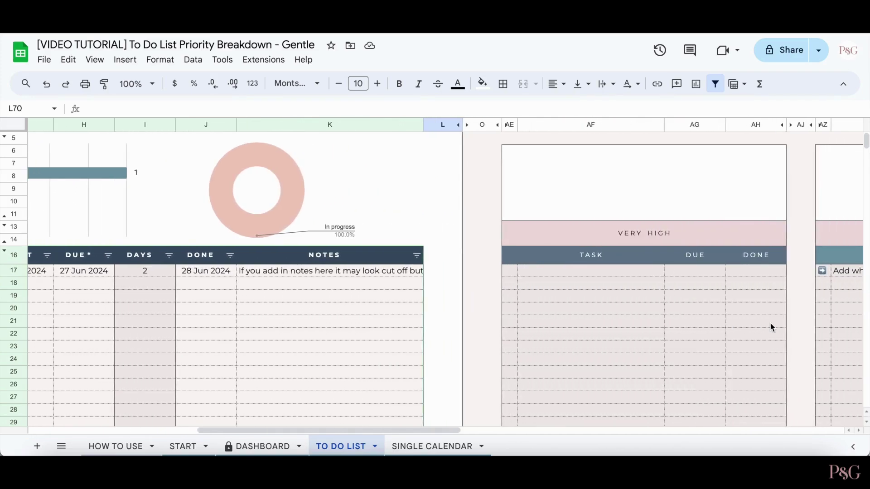
- Follow the task's link from the HIGH block to row 17, tick its done checkbox, and return to the HIGH block
scroll(771, 322, "right", 6)
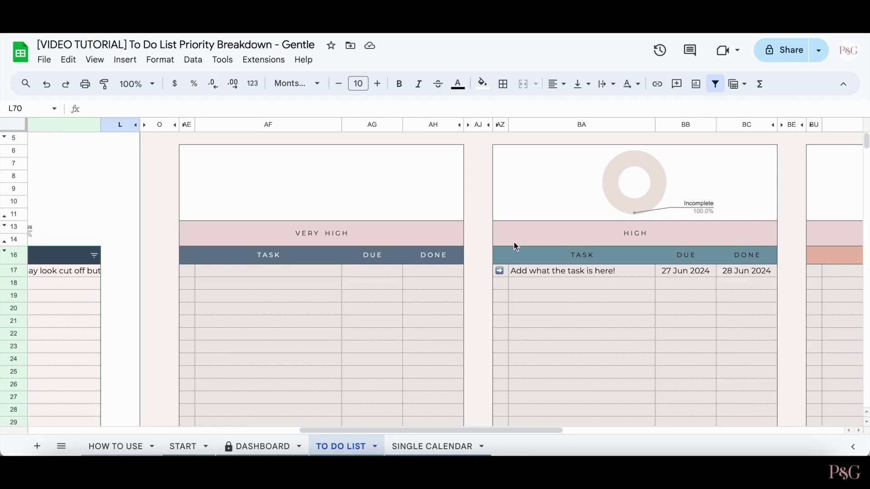
left_click(499, 271)
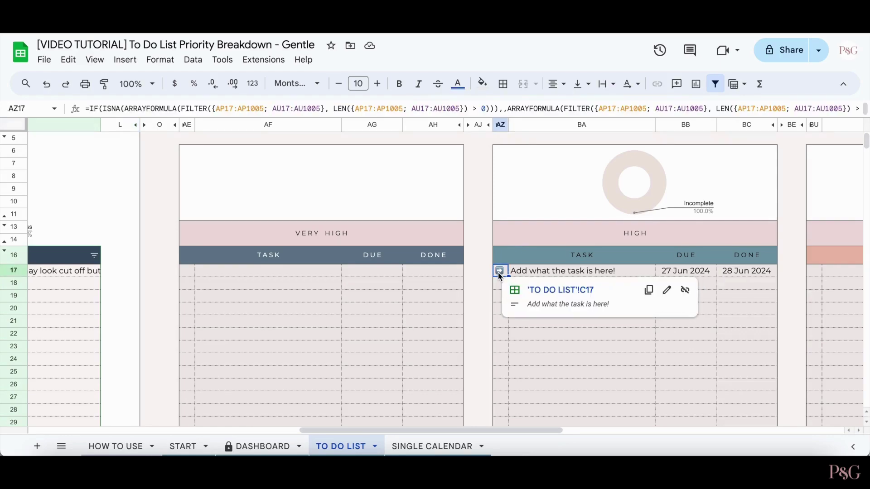
left_click(548, 292)
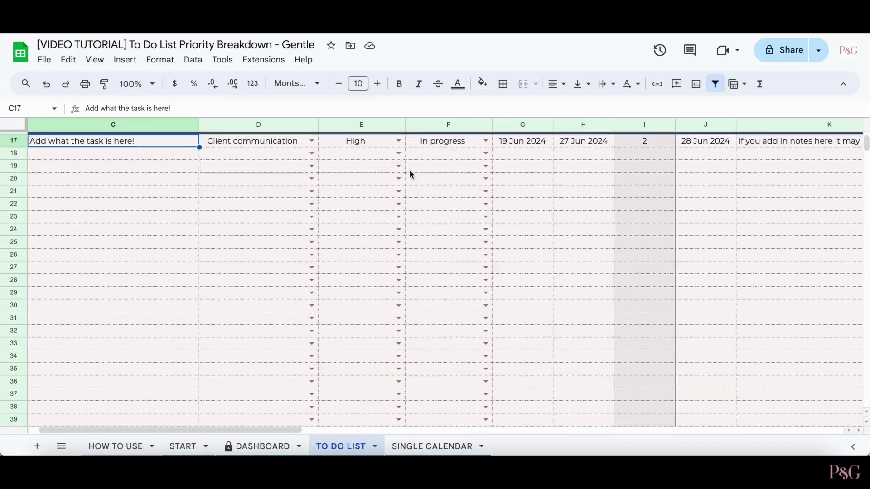
scroll(412, 173, "up", 3)
scroll(410, 171, "up", 1)
scroll(137, 221, "left", 1)
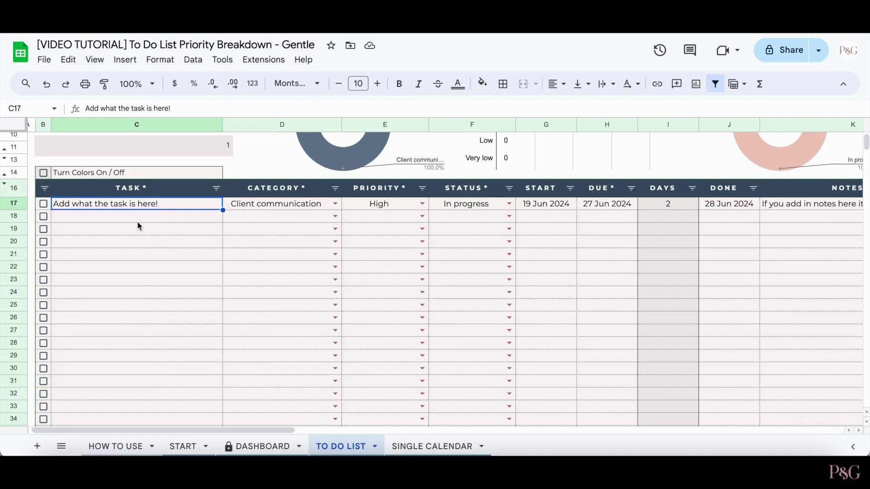
left_click(43, 204)
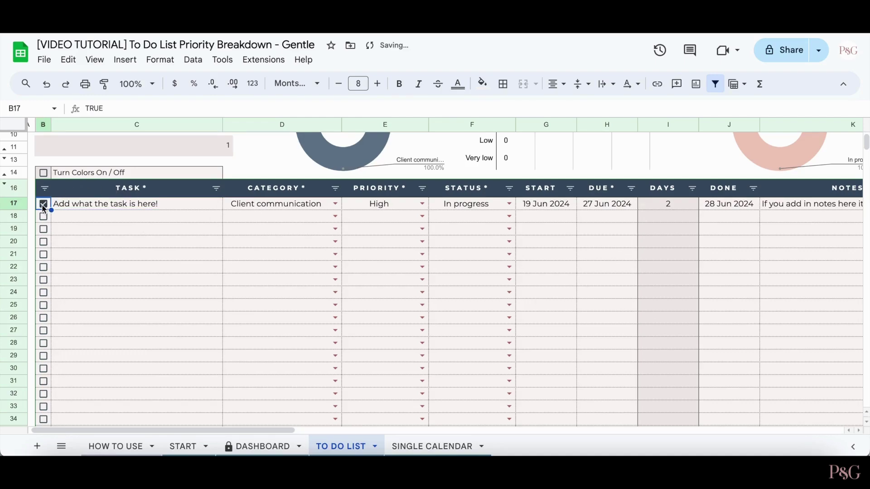
scroll(441, 224, "up", 1)
scroll(441, 224, "right", 10)
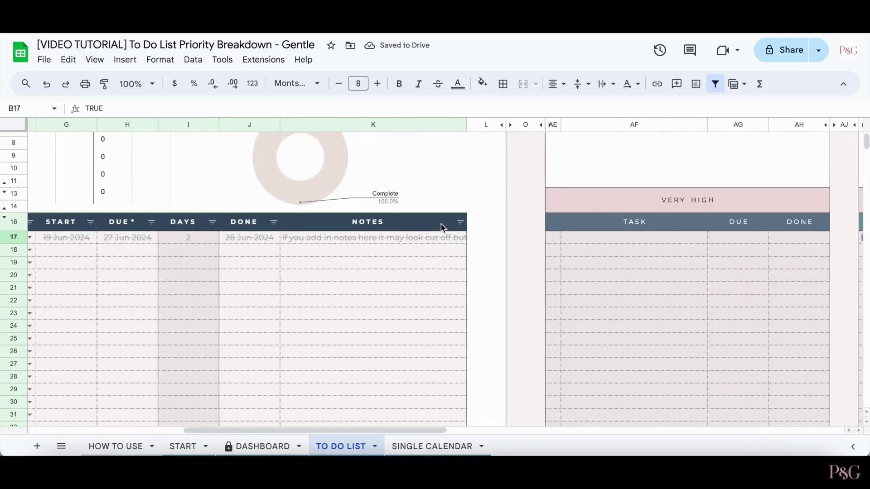
scroll(441, 224, "right", 10)
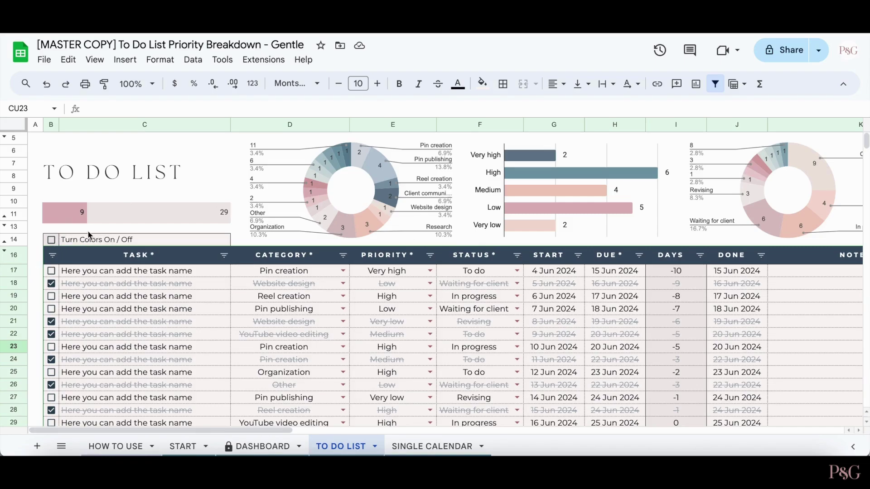
- Tick the 'Turn Colors On / Off' checkbox in B14 to shade the task rows
left_click(51, 241)
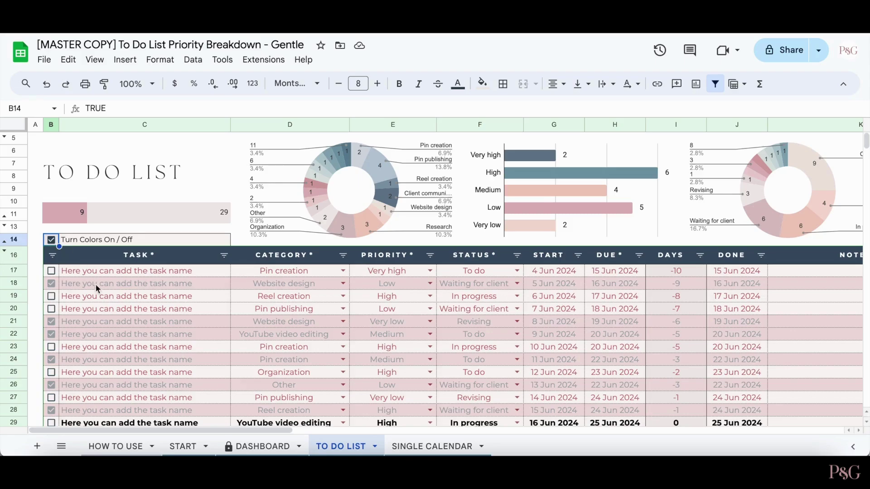
scroll(387, 346, "down", 1)
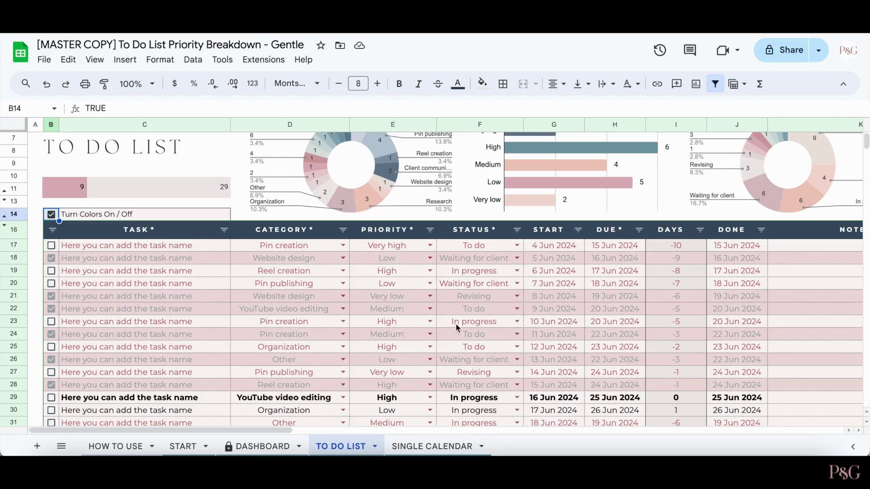
- Scroll to the MEDIUM priority block and follow a task's link to its row 24 entry
scroll(567, 311, "right", 10)
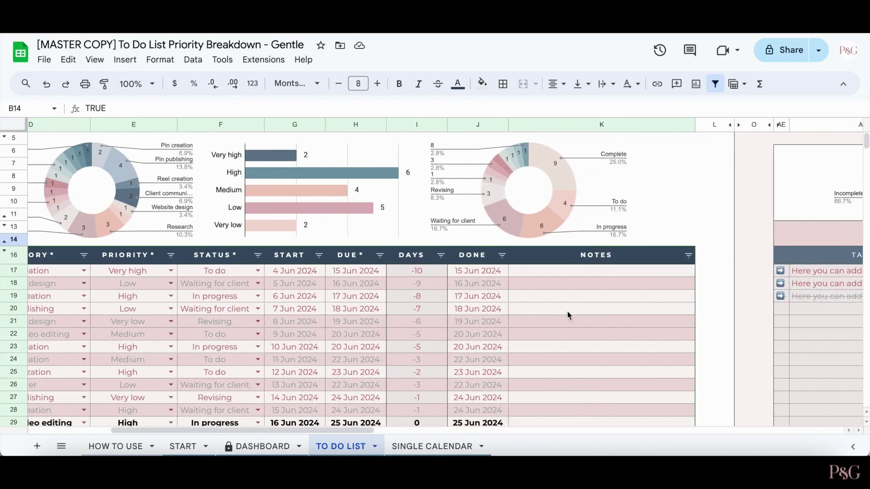
scroll(567, 311, "right", 6)
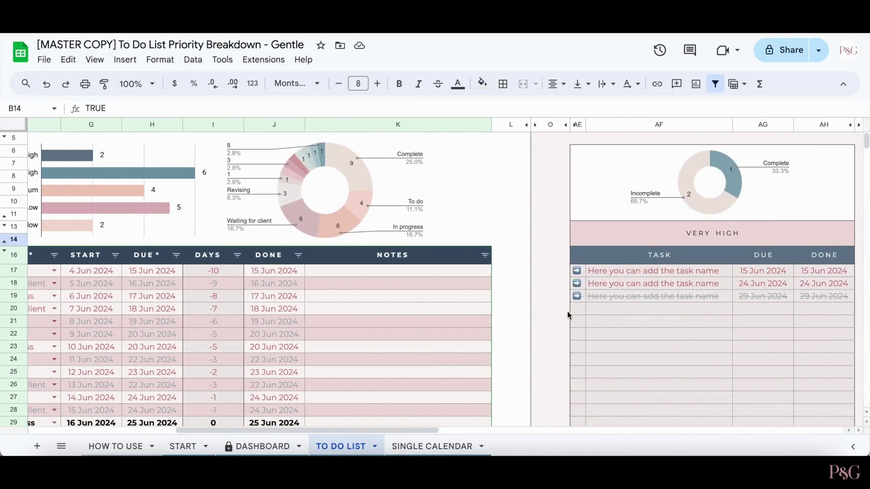
scroll(568, 313, "right", 7)
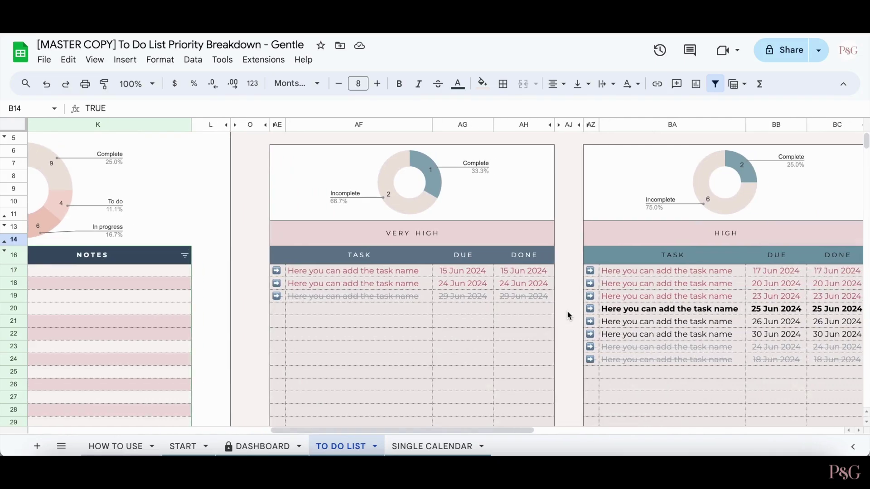
scroll(568, 313, "right", 6)
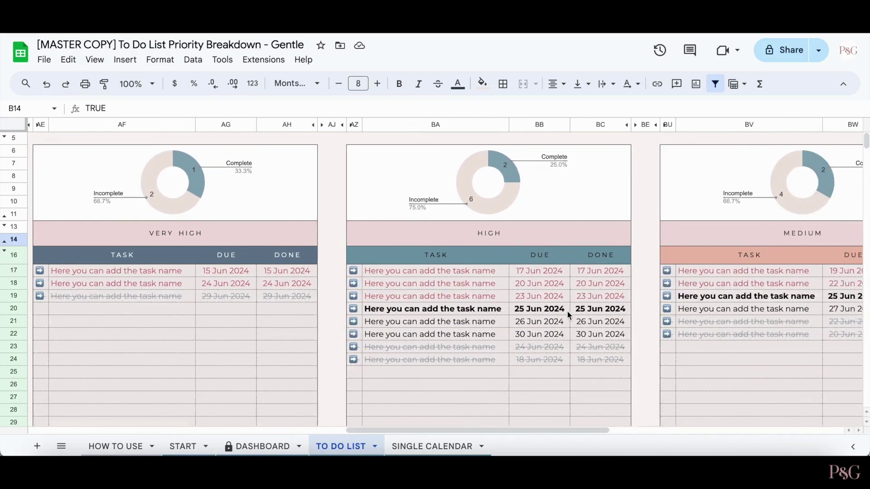
scroll(567, 310, "right", 5)
scroll(407, 320, "left", 4)
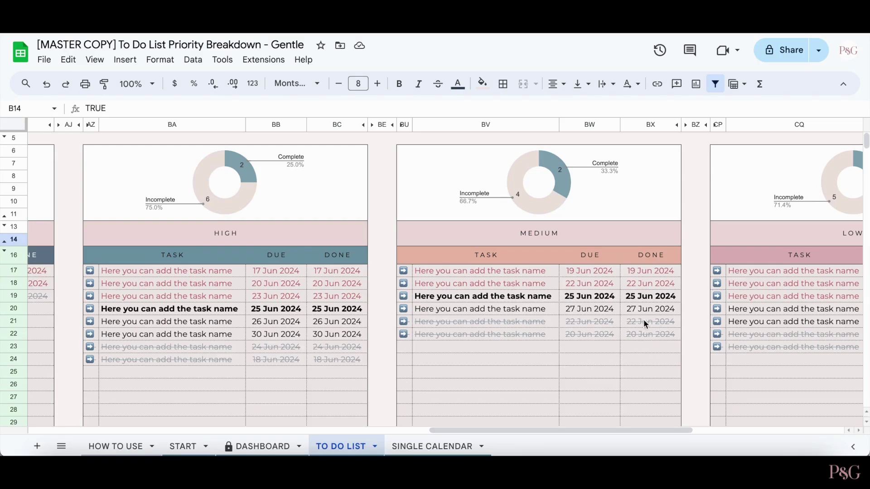
scroll(639, 327, "left", 1)
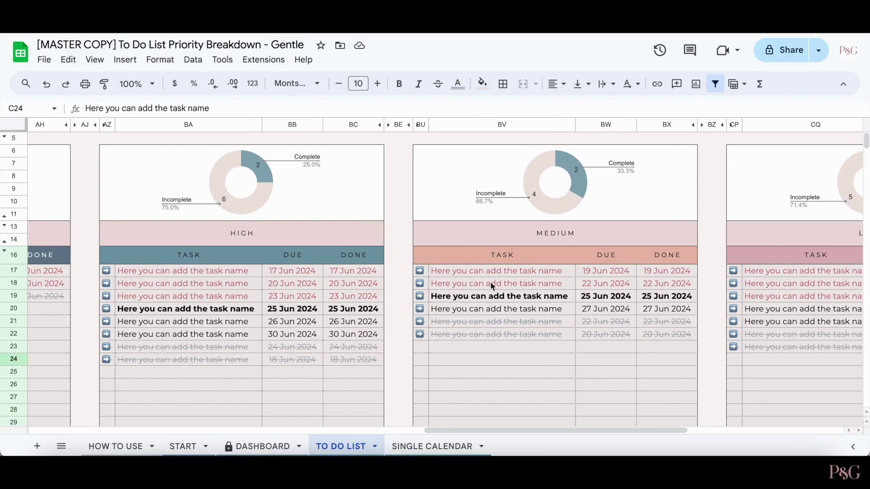
left_click(421, 322)
left_click(472, 339)
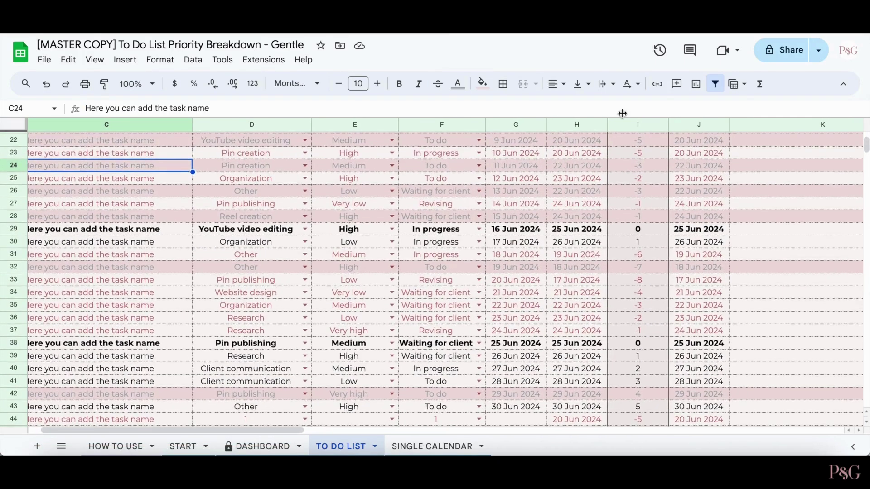
- Delete the 22 Jun 2024 done date from the Pin creation task in J24
left_click(686, 166)
key("Delete")
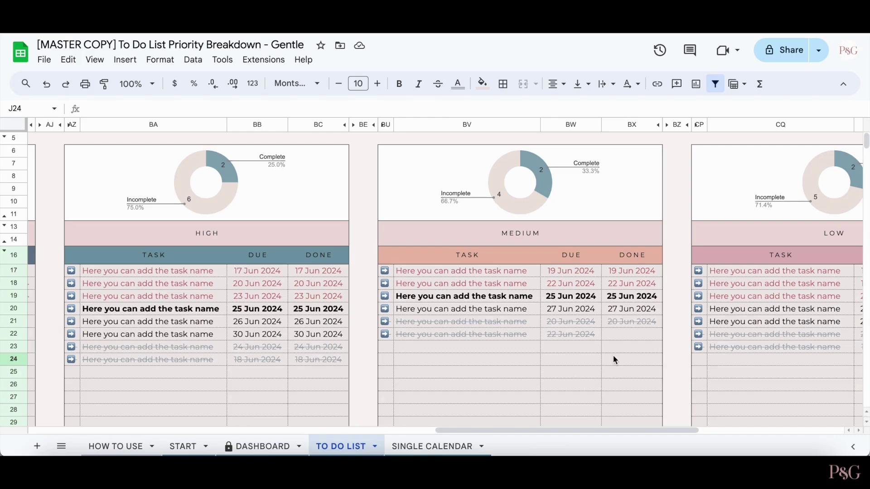
scroll(614, 360, "right", 5)
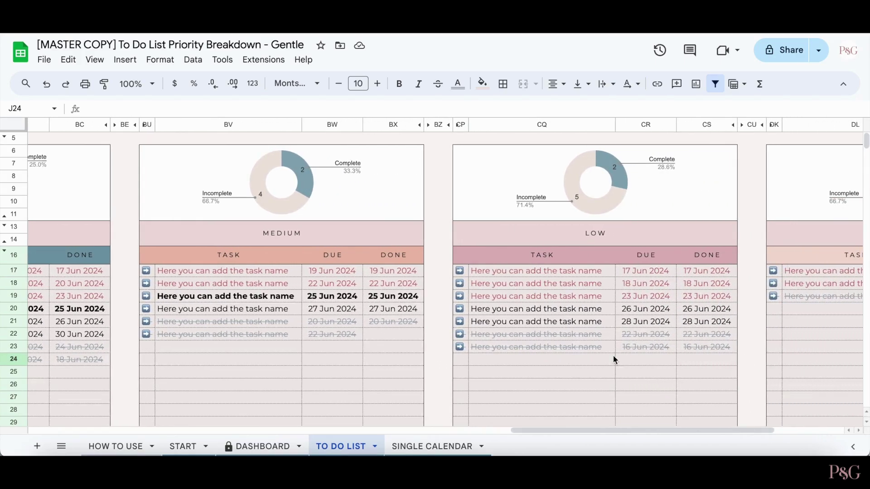
scroll(613, 355, "right", 4)
scroll(613, 356, "left", 5)
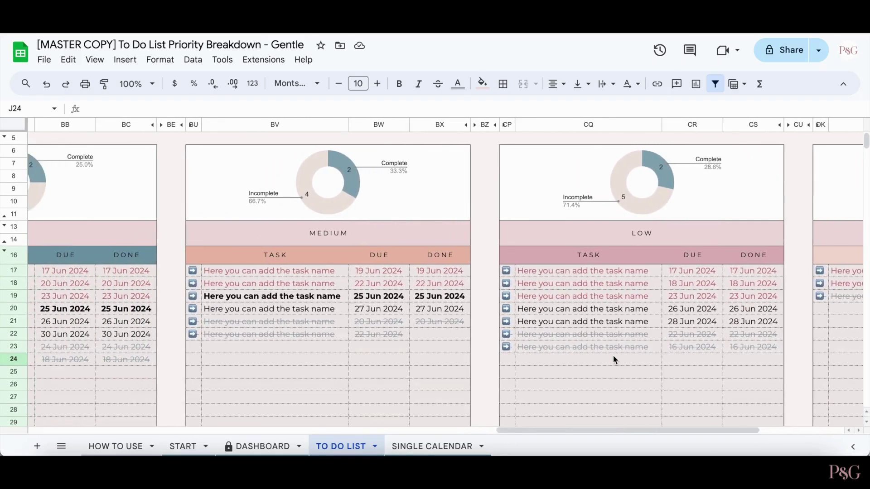
scroll(613, 359, "left", 5)
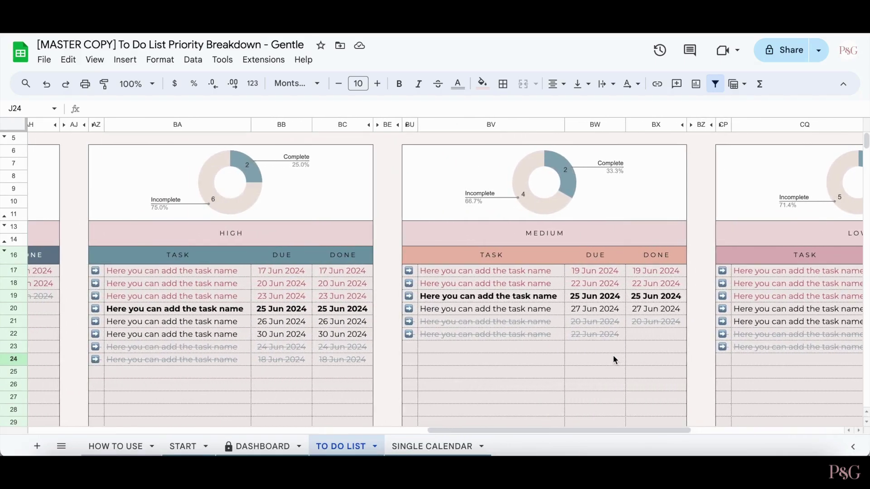
scroll(613, 356, "right", 2)
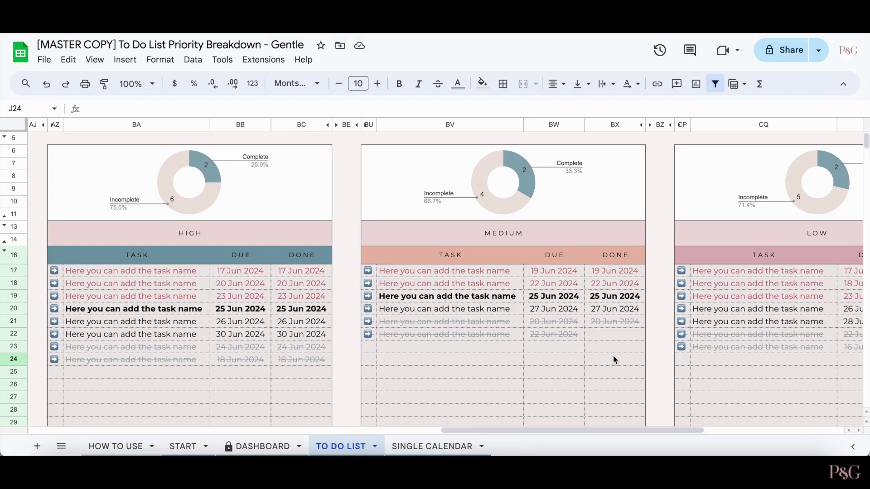
- Mark the tasks in rows 19, 20, 23 and 25 as done
scroll(613, 356, "left", 15)
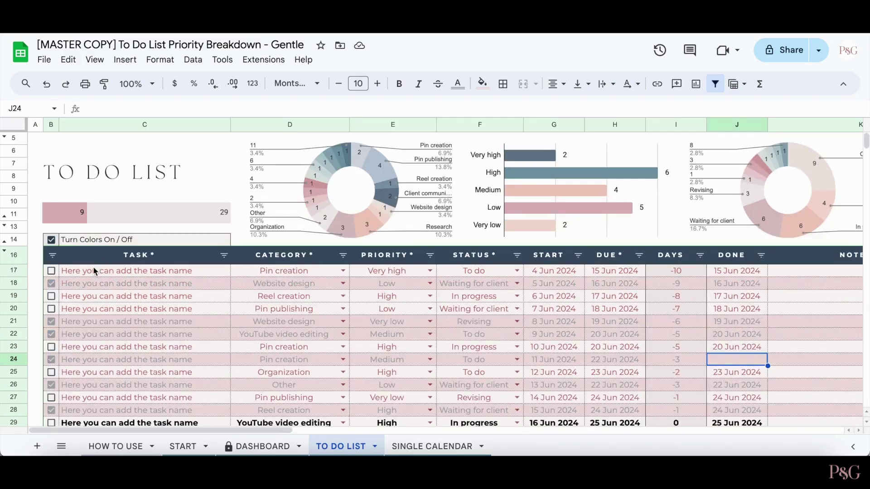
left_click(51, 296)
left_click(51, 309)
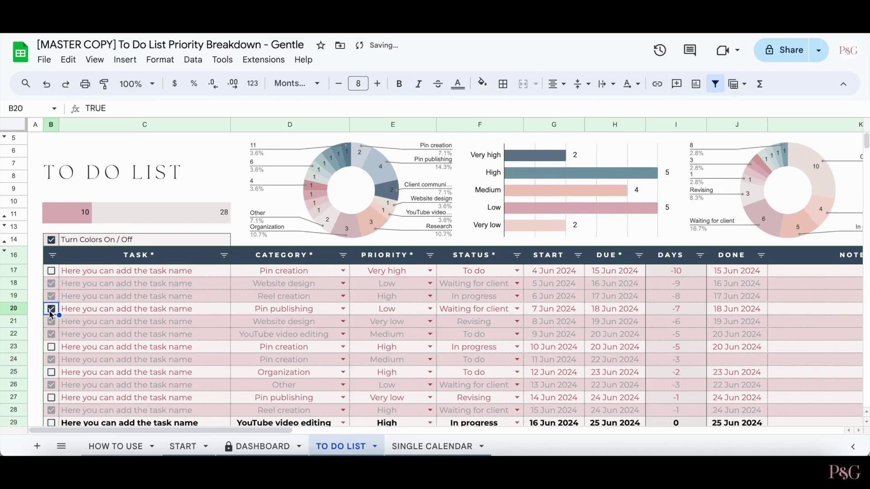
left_click(51, 347)
left_click(51, 373)
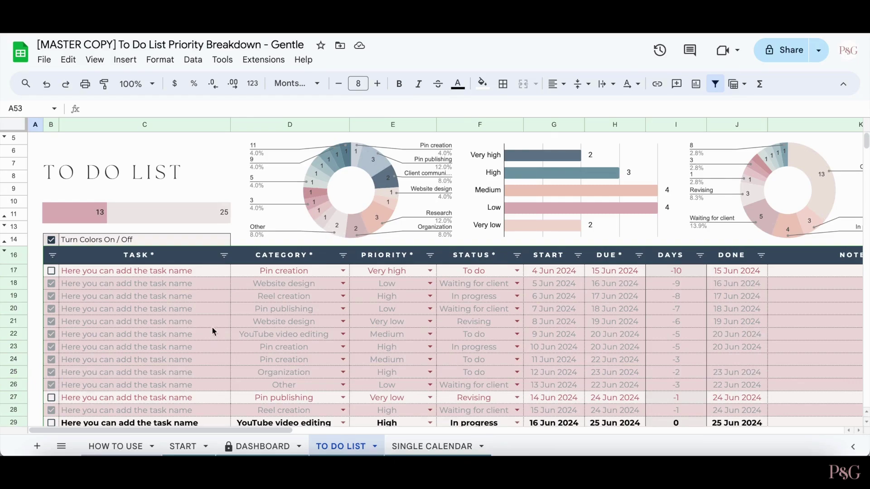
- Sort the task list A to Z by the PRIORITY column
left_click(429, 257)
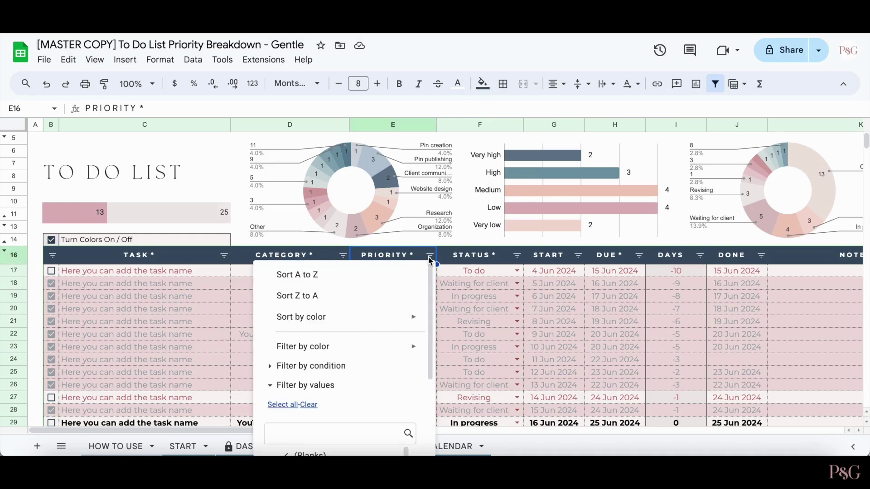
scroll(367, 323, "down", 1)
scroll(367, 323, "down", 2)
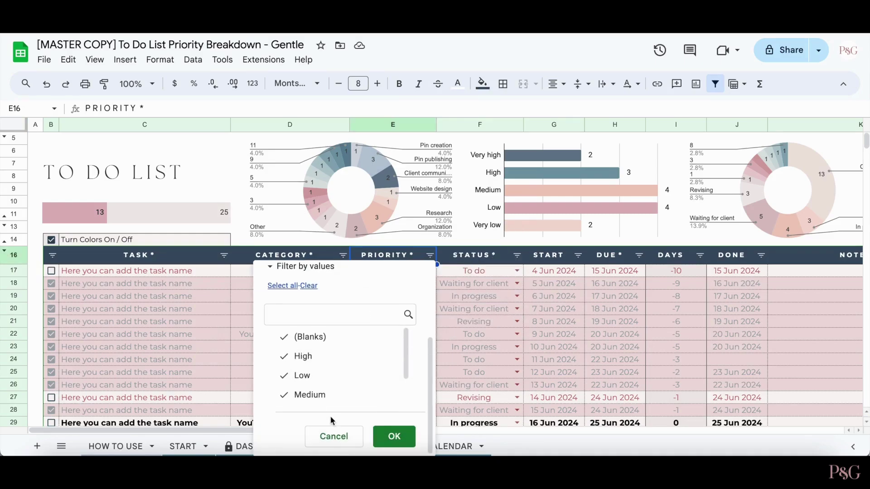
scroll(326, 330, "up", 3)
left_click(296, 274)
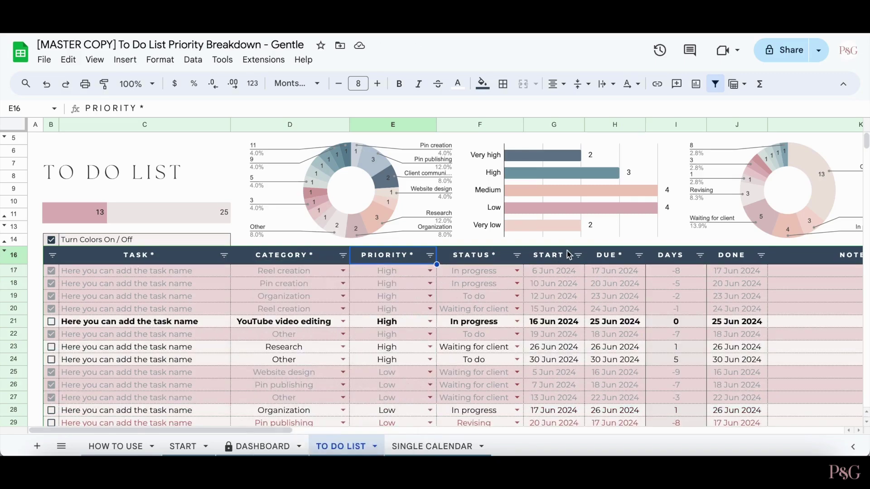
- Sort the tasks by DUE date, earliest first, and go to the DASHBOARD sheet
left_click(639, 257)
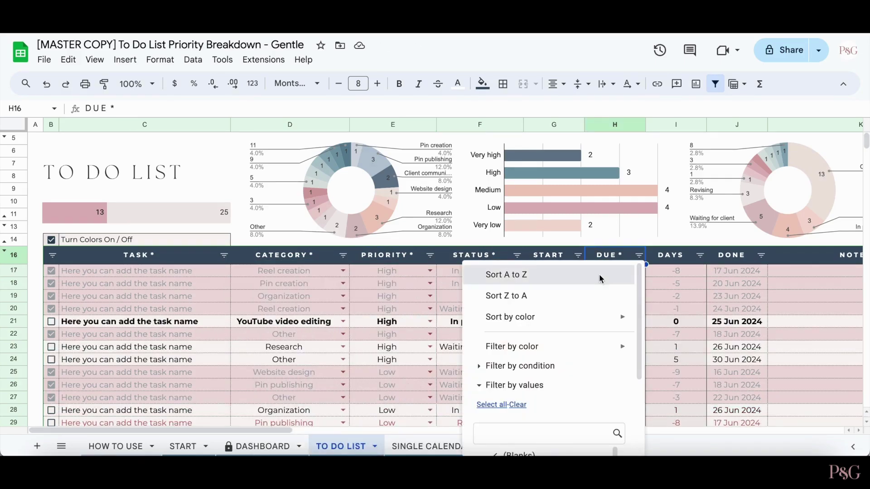
left_click(600, 275)
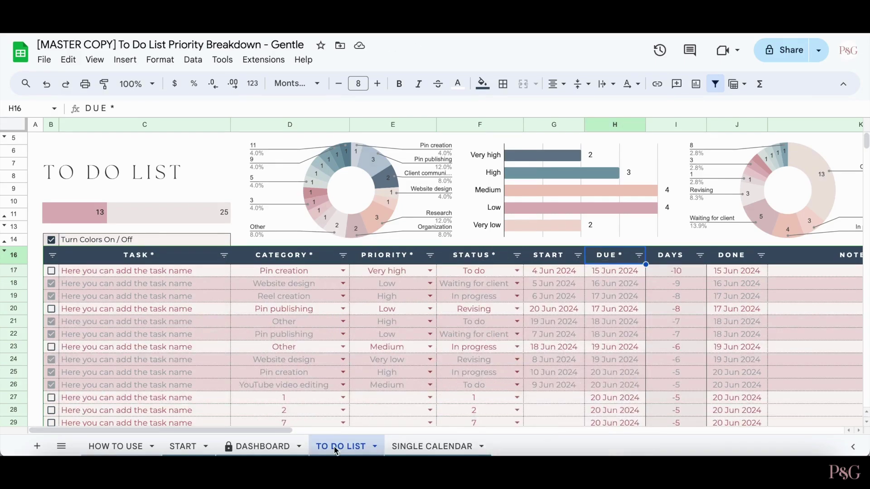
left_click(259, 448)
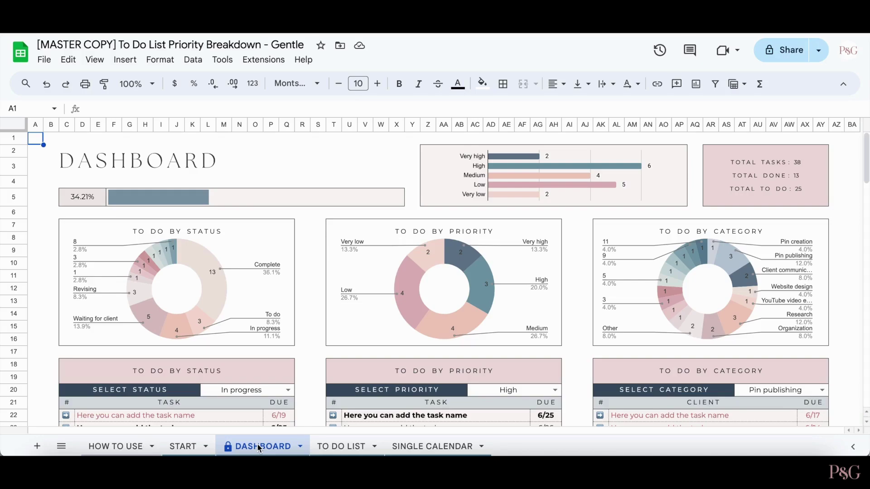
- Filter the dashboard panels to Waiting for client, Medium priority and Website design, then review the results
scroll(311, 275, "down", 3)
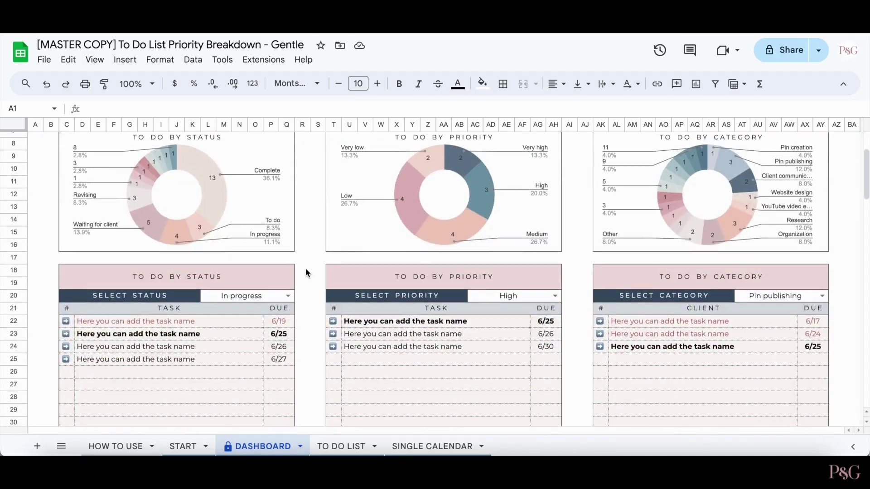
left_click(287, 296)
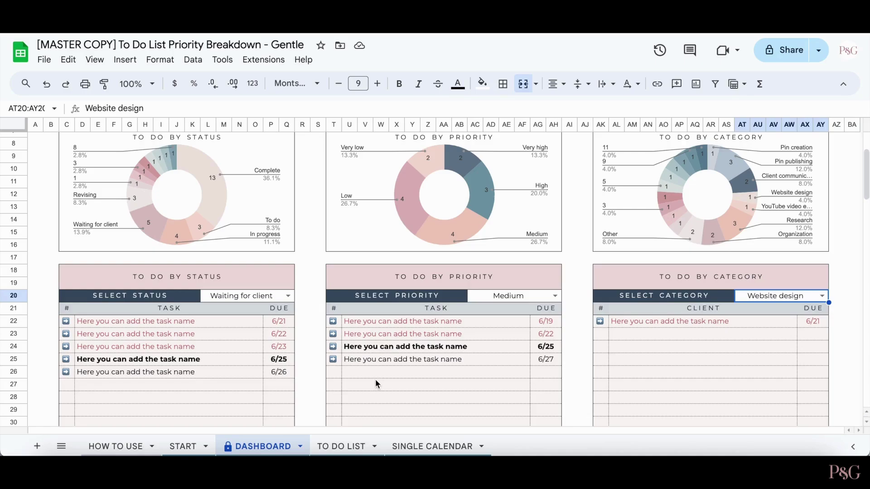
scroll(376, 380, "down", 10)
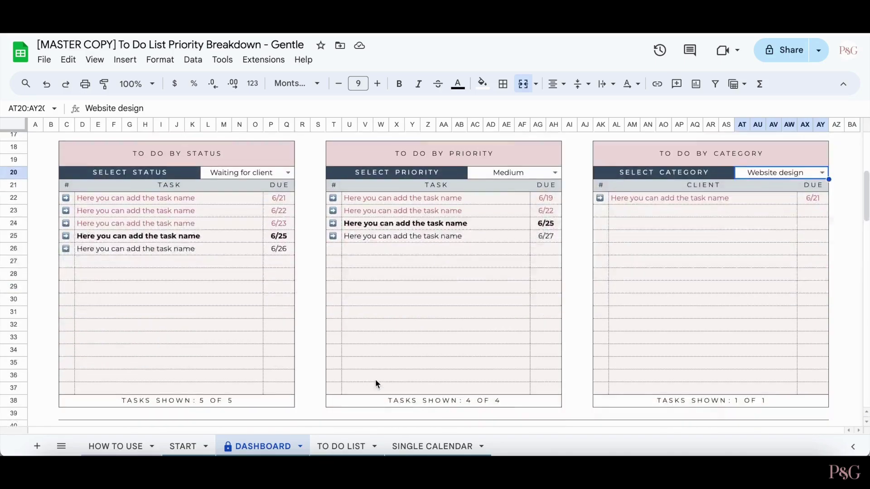
scroll(376, 380, "down", 1)
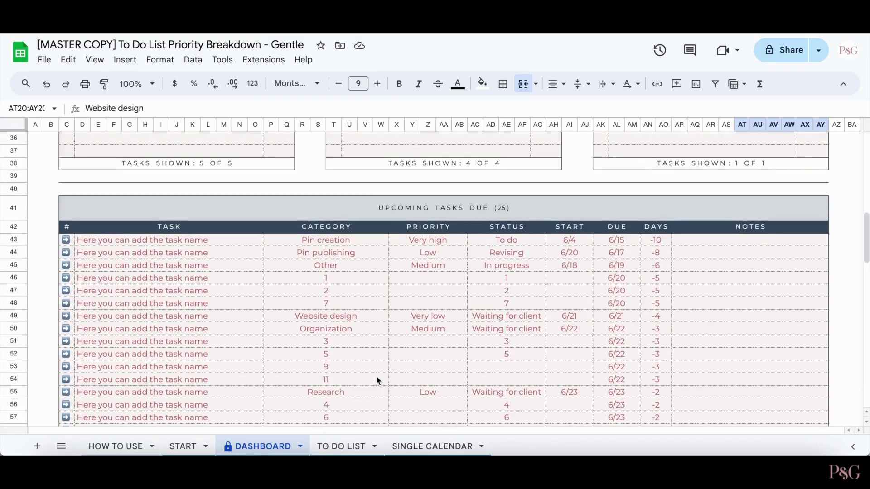
scroll(376, 379, "up", 2)
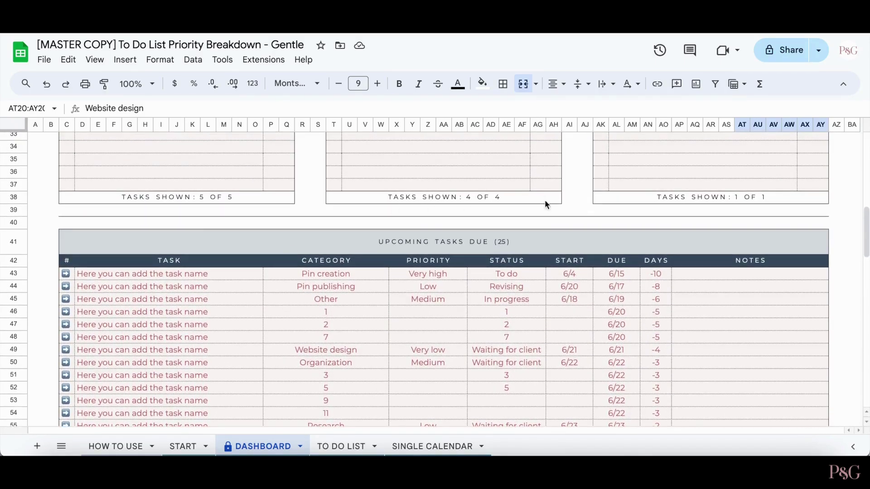
scroll(524, 172, "up", 1)
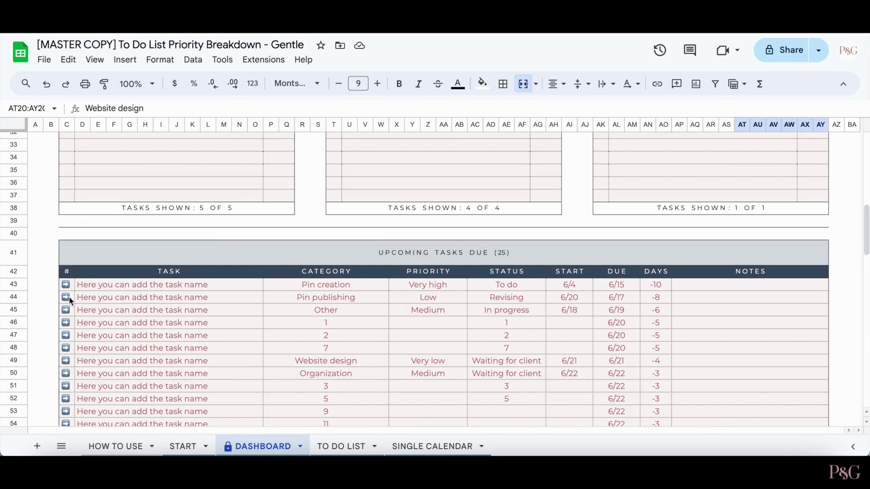
left_click(70, 301)
left_click(124, 318)
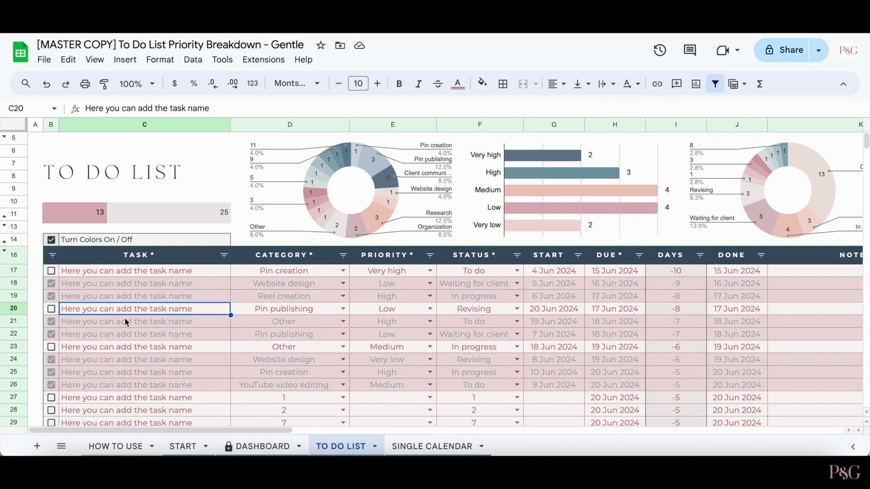
left_click(263, 447)
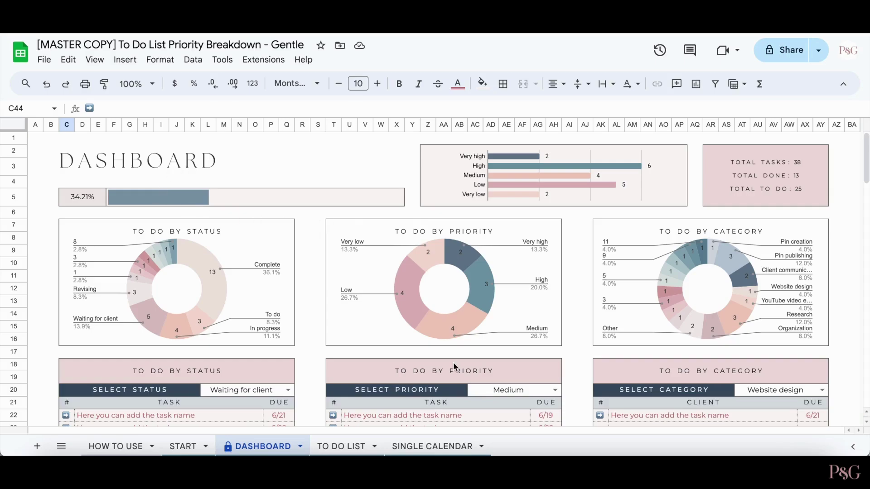
- Open the SINGLE CALENDAR sheet, scroll to June's task weeks and preview a day-20 task link
left_click(433, 444)
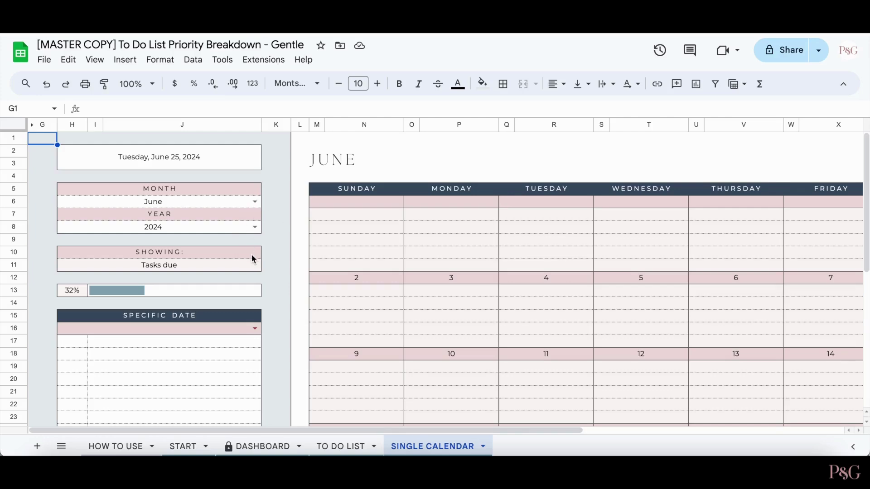
scroll(312, 238, "down", 5)
scroll(311, 238, "right", 4)
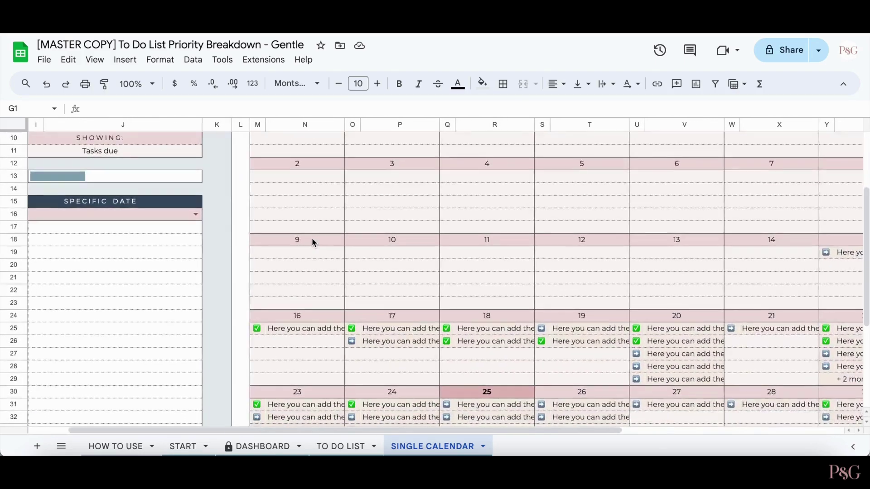
scroll(312, 238, "down", 3)
scroll(312, 238, "left", 1)
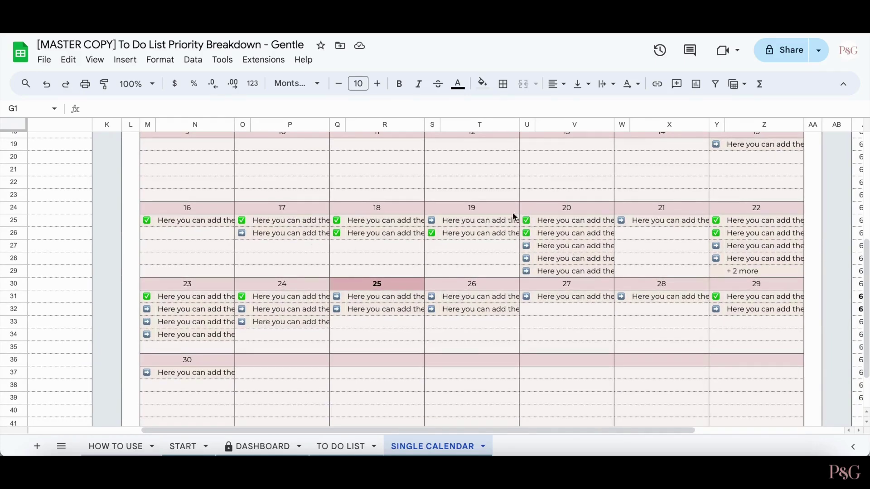
mouse_move(532, 238)
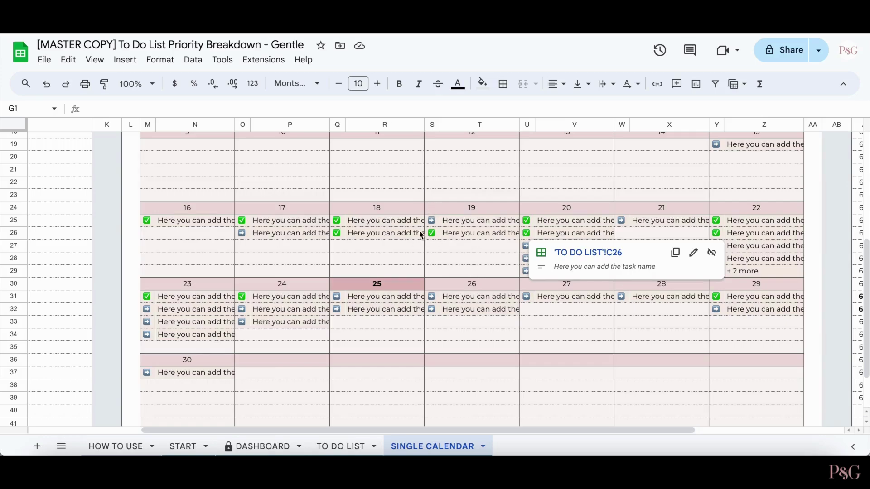
left_click(527, 245)
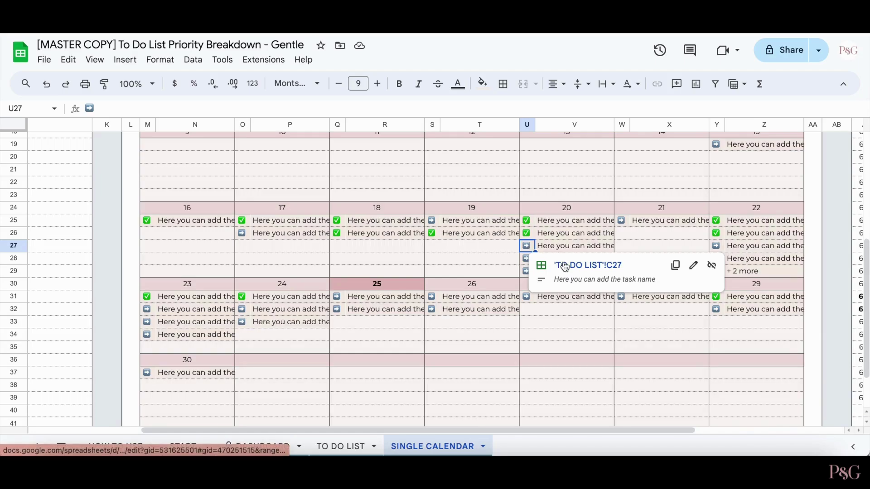
left_click(809, 404)
scroll(779, 260, "right", 3)
scroll(779, 260, "up", 5)
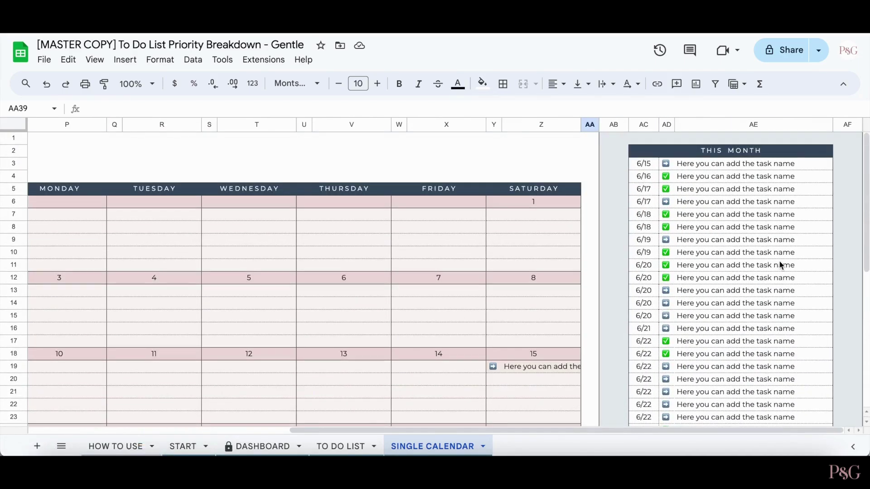
scroll(780, 264, "down", 7)
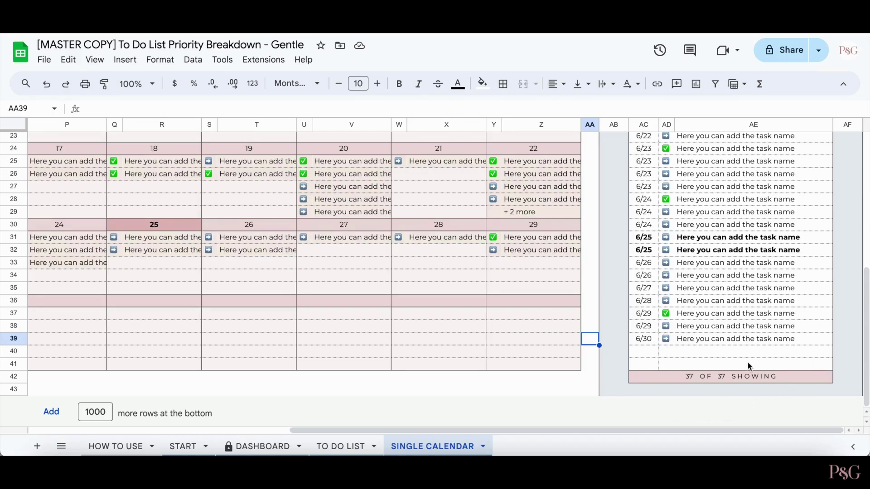
scroll(526, 186, "up", 2)
scroll(526, 186, "left", 3)
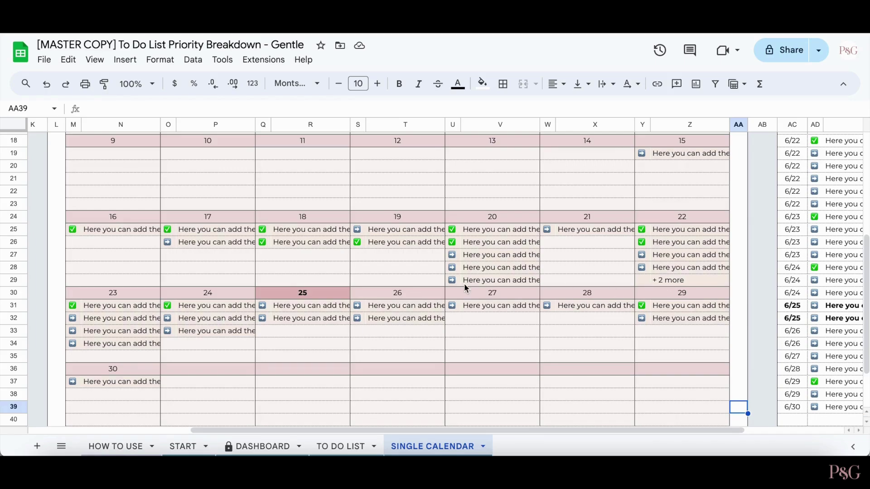
scroll(464, 283, "left", 5)
scroll(464, 283, "up", 3)
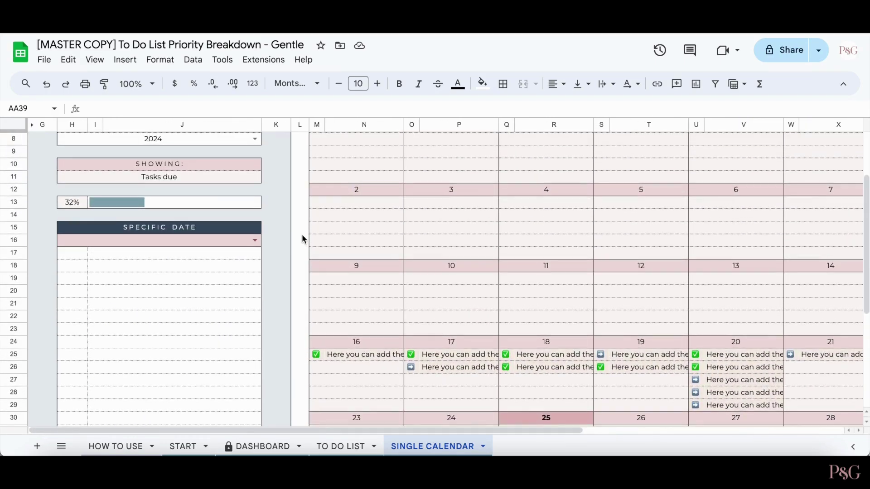
- Choose 6/22/2024 as the calendar's specific date, leaving the month on June
scroll(303, 238, "up", 1)
left_click(254, 252)
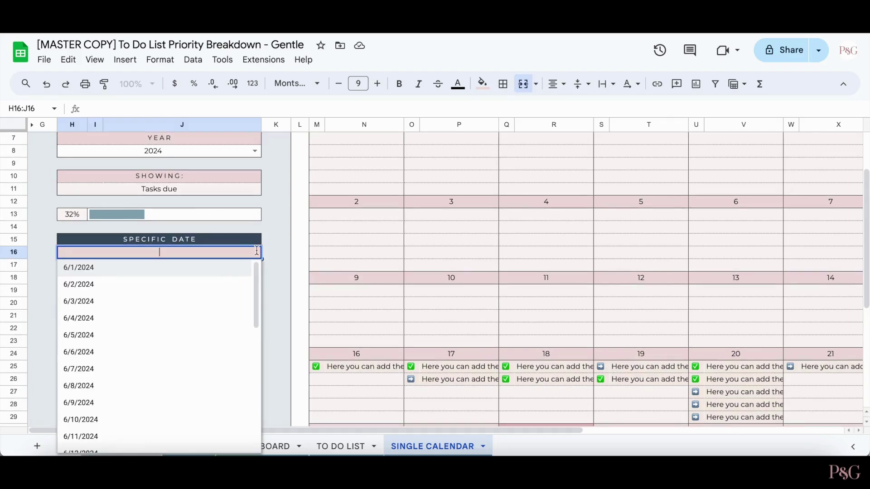
scroll(186, 386, "down", 5)
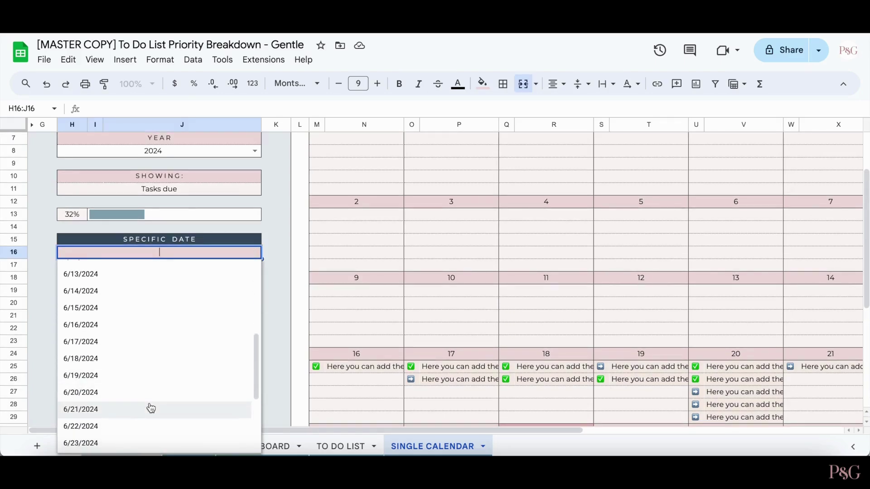
left_click(148, 407)
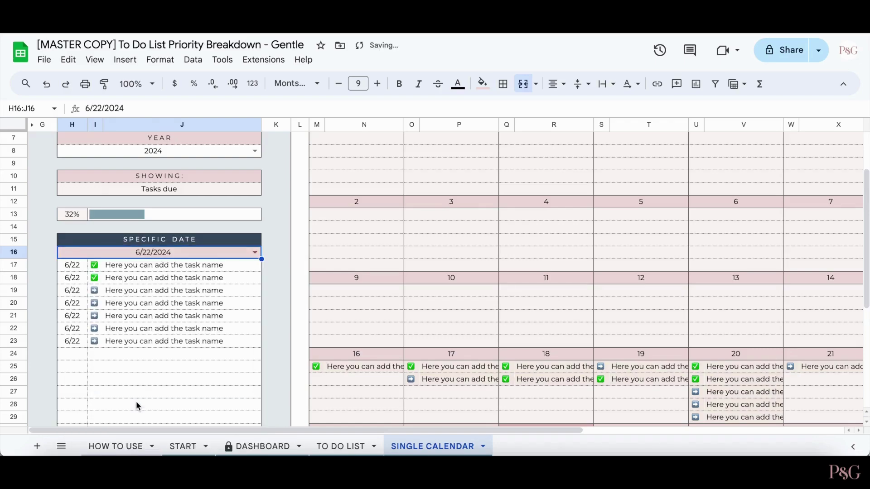
scroll(181, 296, "up", 3)
left_click(256, 203)
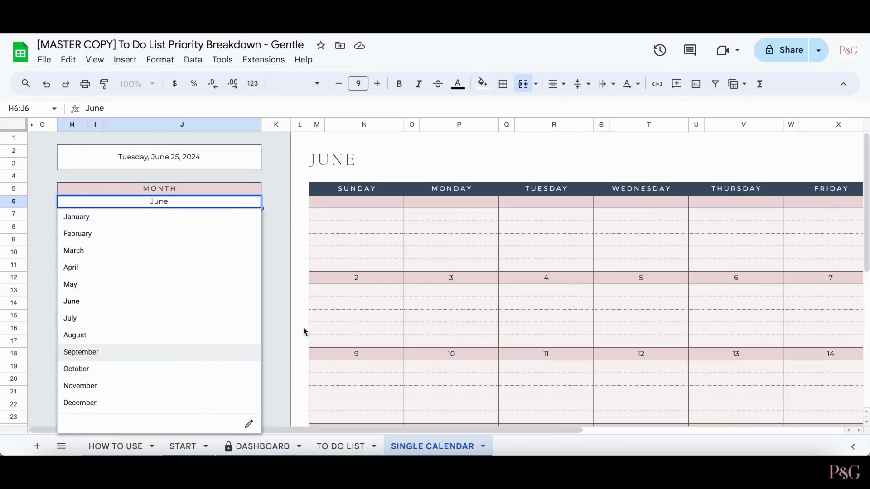
left_click(284, 329)
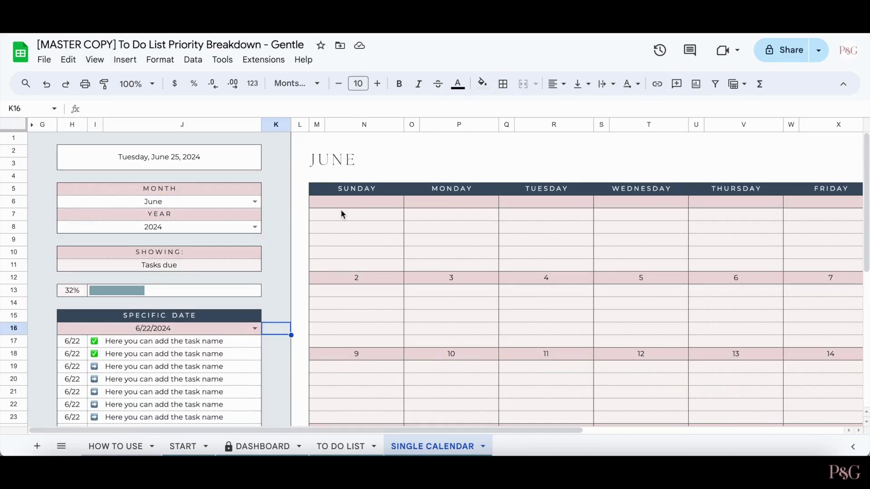